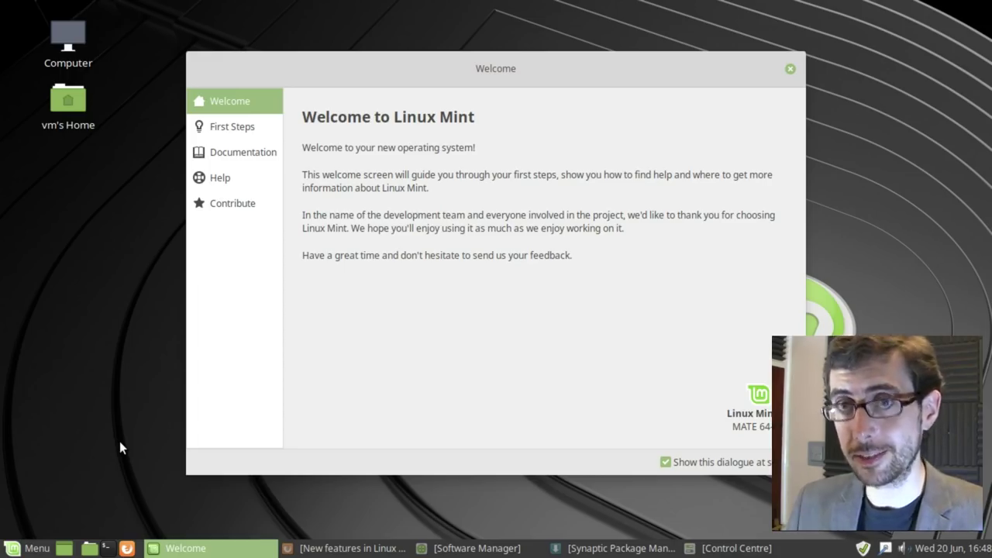
Step: Glance at the application menu, then bring Software Manager and Synaptic to the front
left_click(38, 548)
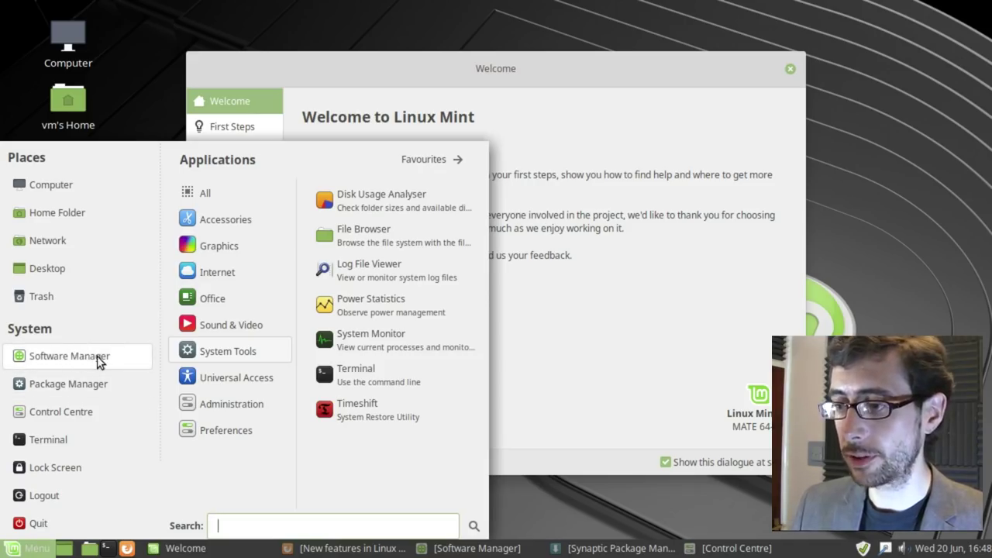
left_click(566, 476)
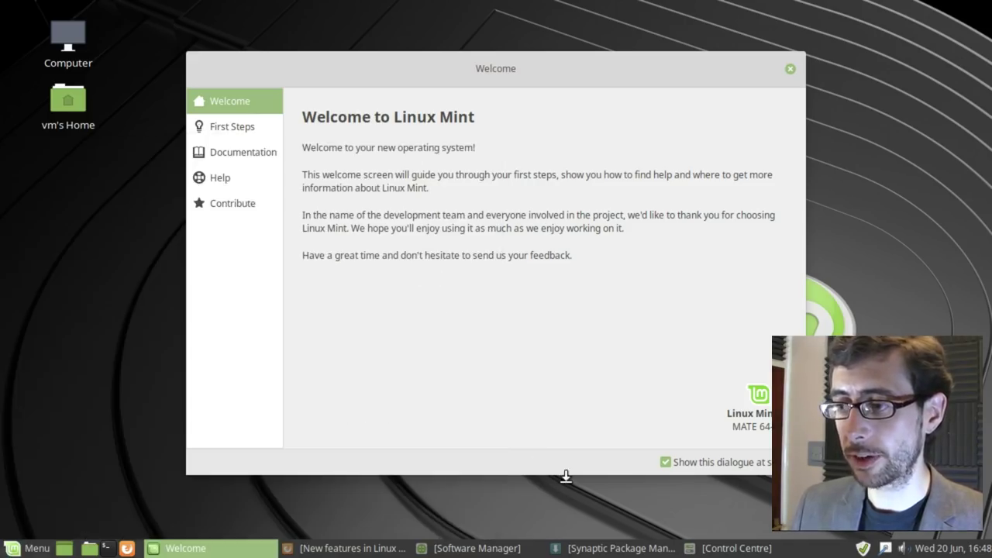
left_click(490, 548)
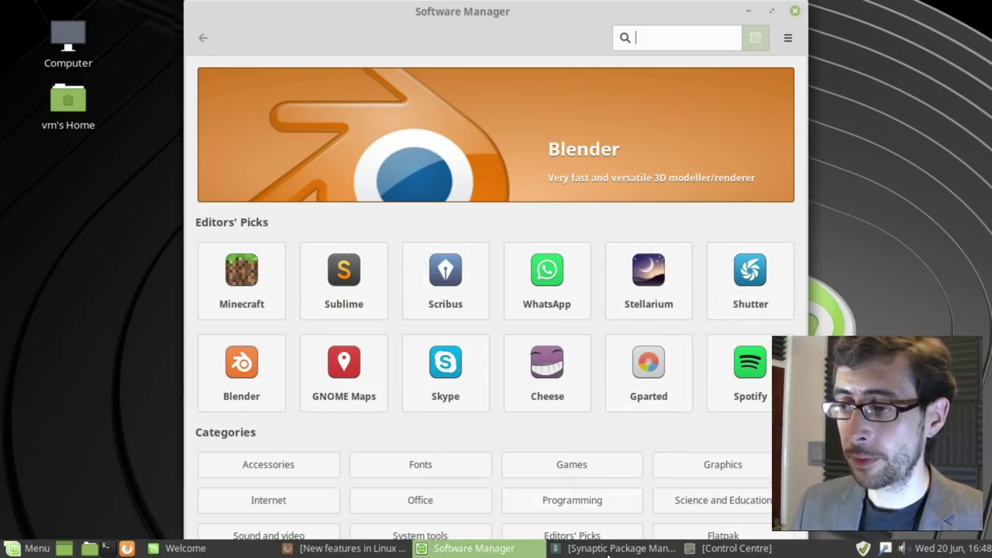
left_click(609, 549)
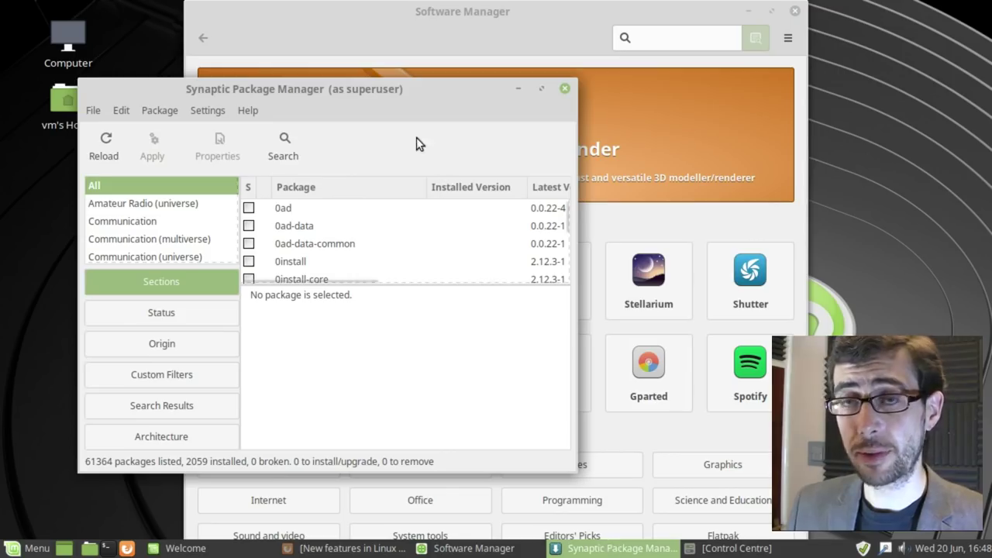
Step: Move the Synaptic window up and to the right, then minimise it
left_click(30, 547)
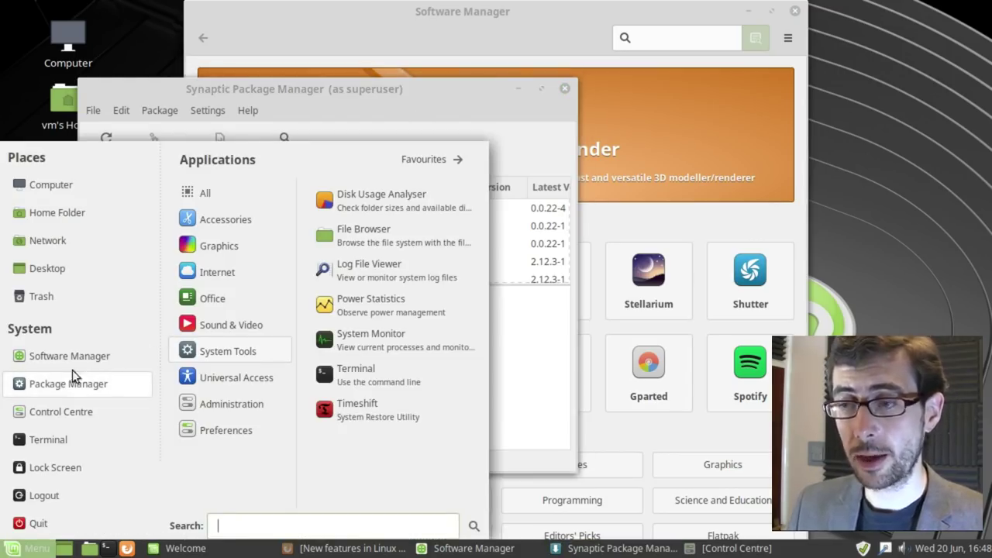
left_click_drag(373, 97, 421, 55)
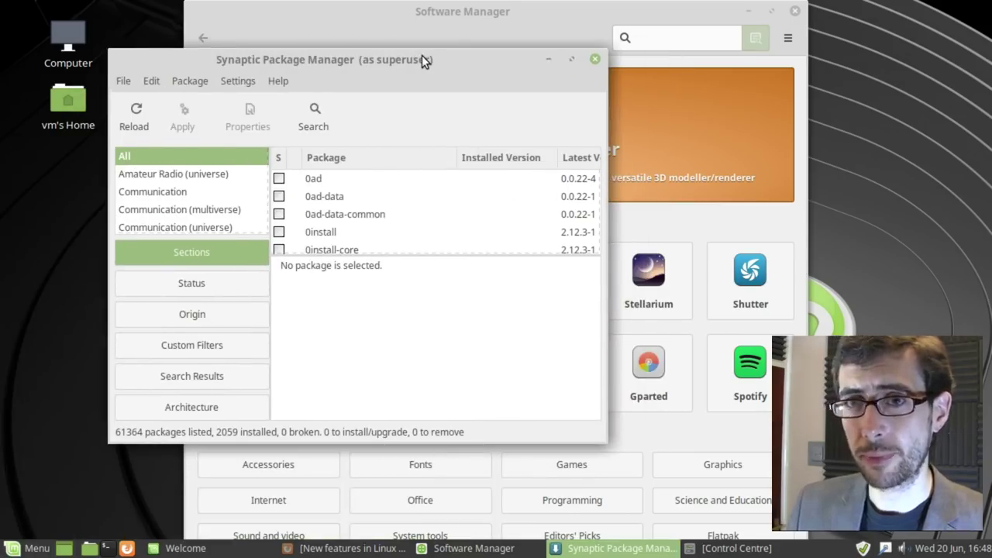
left_click(546, 60)
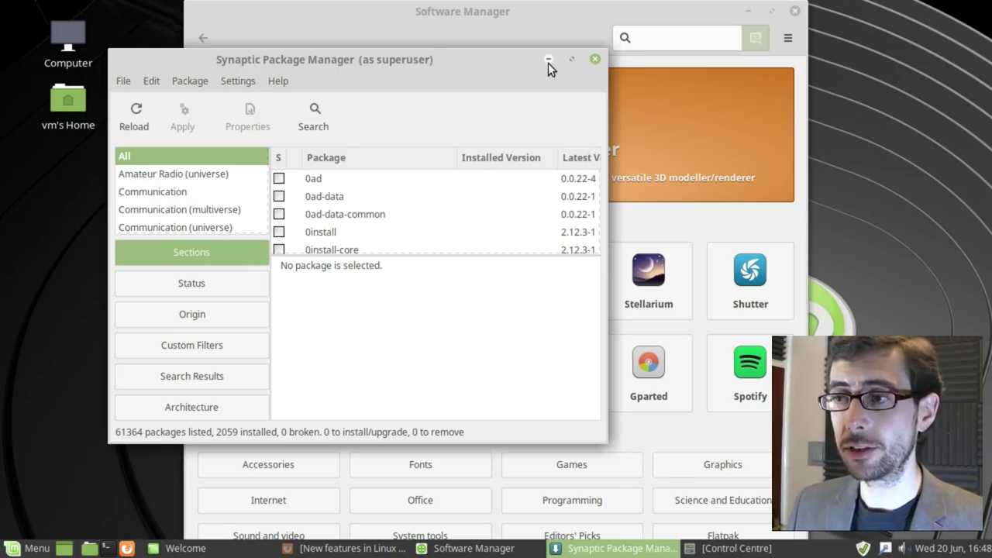
left_click(548, 62)
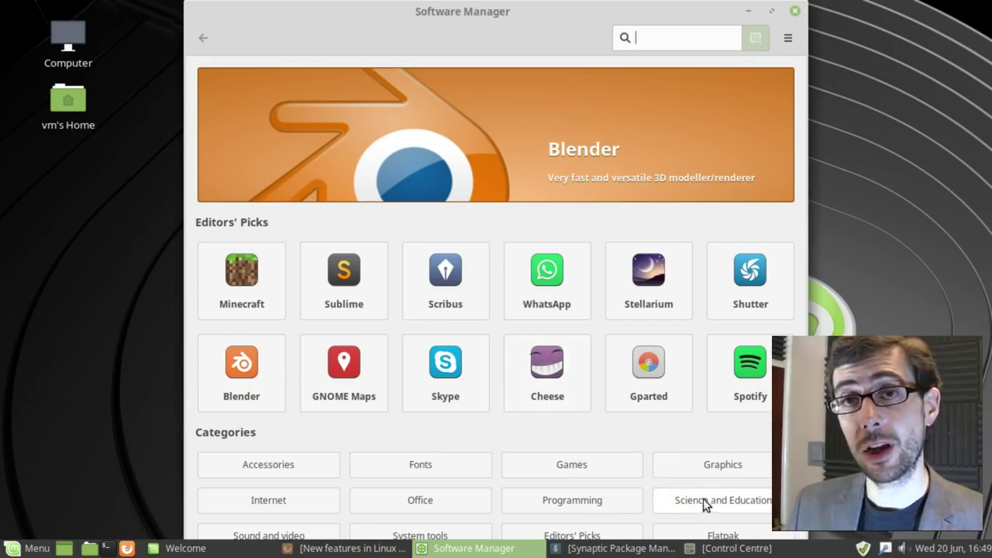
Step: Maximise Software Manager and open its Flatpak category
left_click(701, 534)
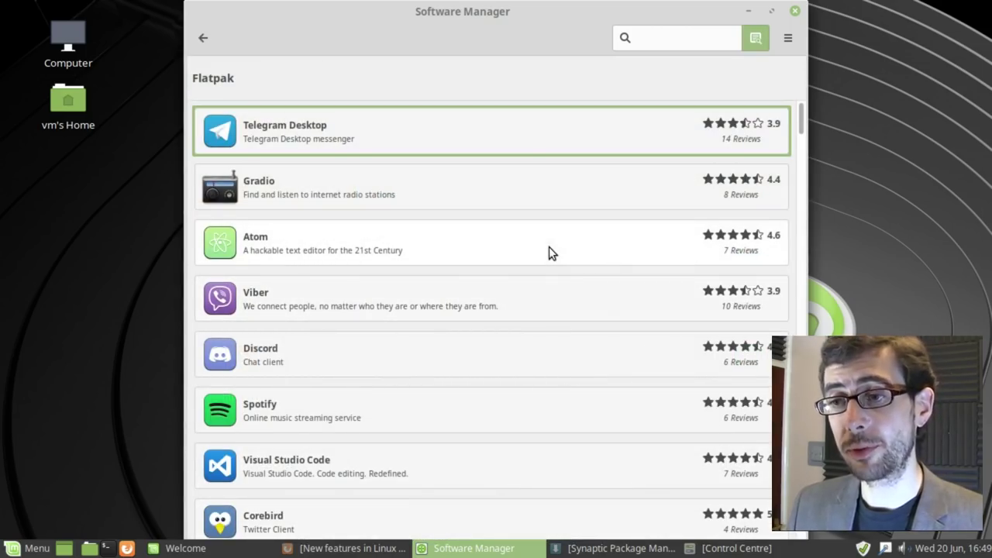
left_click(204, 38)
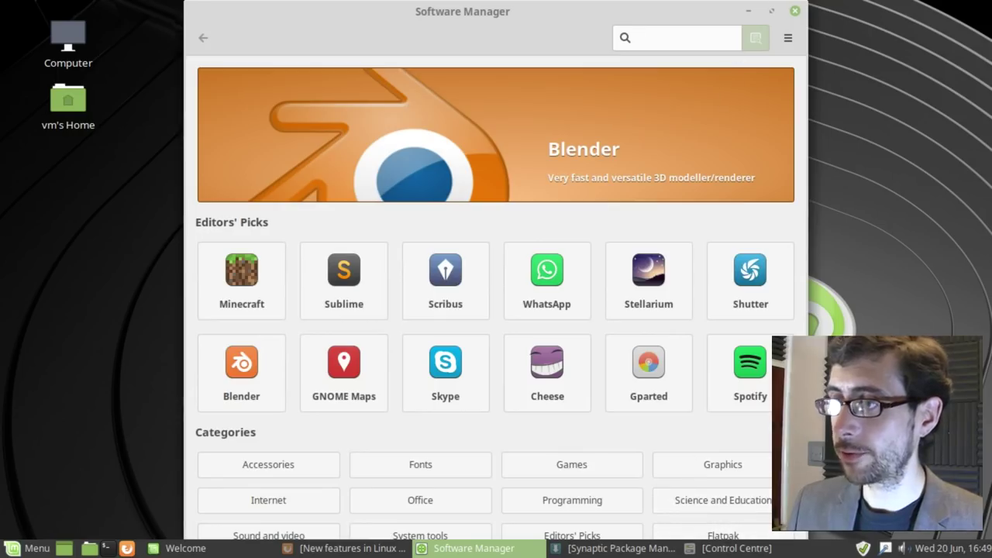
left_click(770, 16)
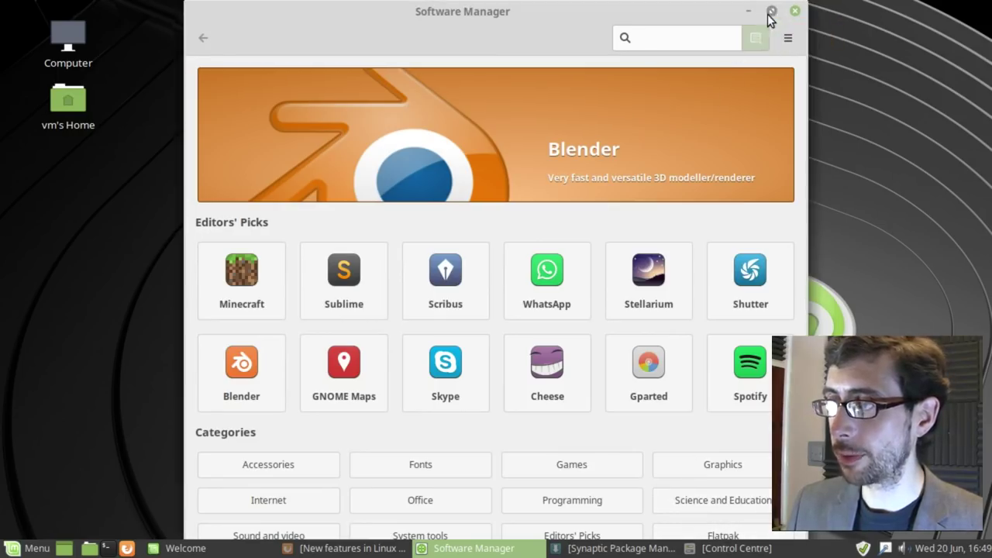
left_click(706, 534)
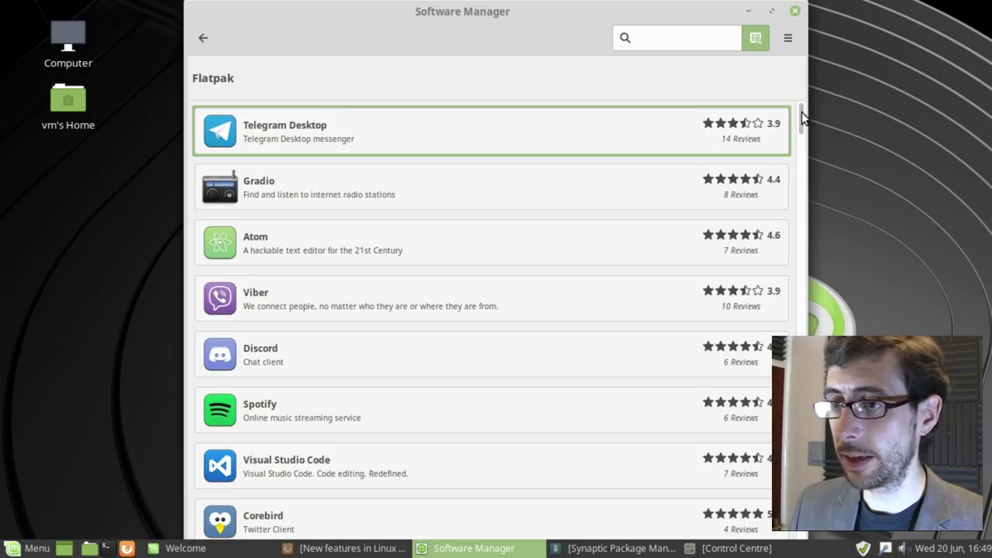
Step: Scroll down the Flatpak app list past PyCharm-Community, OBS Studio, Audacity, Krita and Kdenlive
mouse_move(801, 112)
left_mouse_down()
mouse_move(797, 136)
mouse_move(799, 108)
mouse_move(799, 128)
left_mouse_up()
scroll(799, 128, "down", 1)
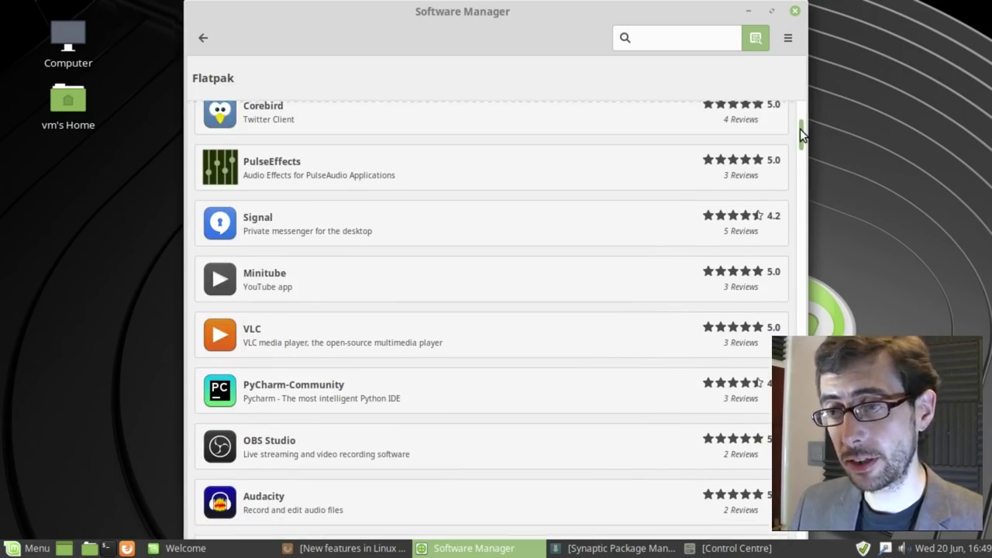
scroll(801, 133, "down", 5)
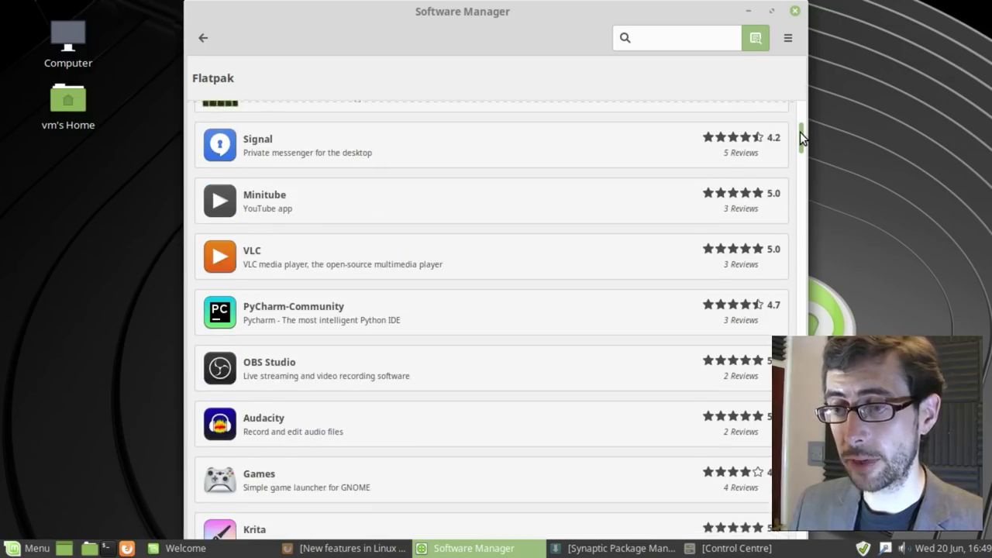
scroll(800, 135, "down", 1)
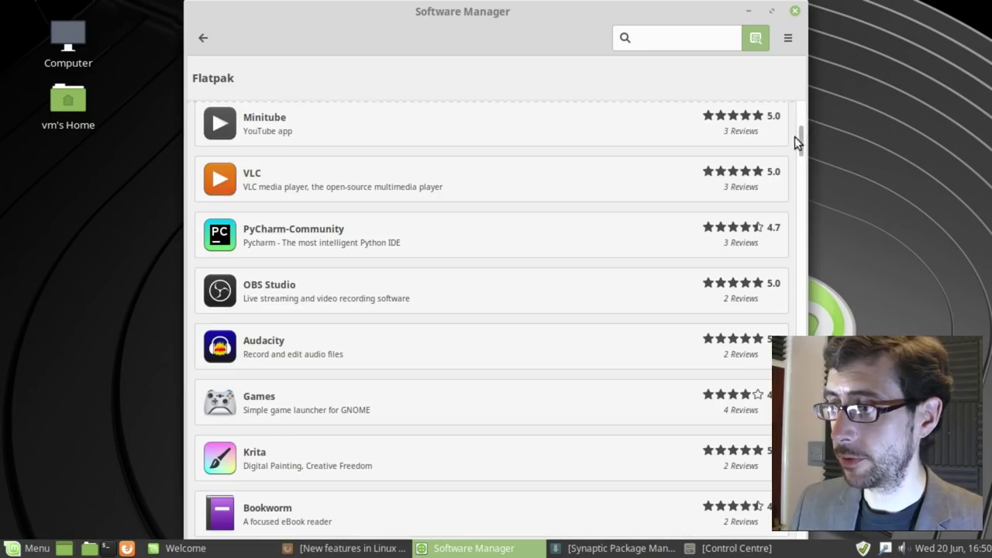
scroll(801, 143, "down", 1)
scroll(801, 140, "down", 4)
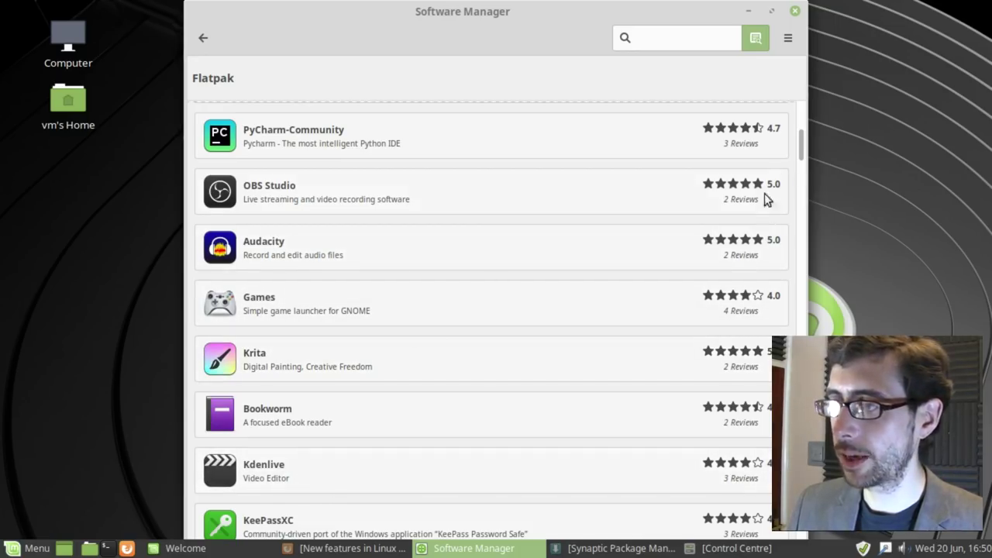
scroll(800, 143, "down", 3)
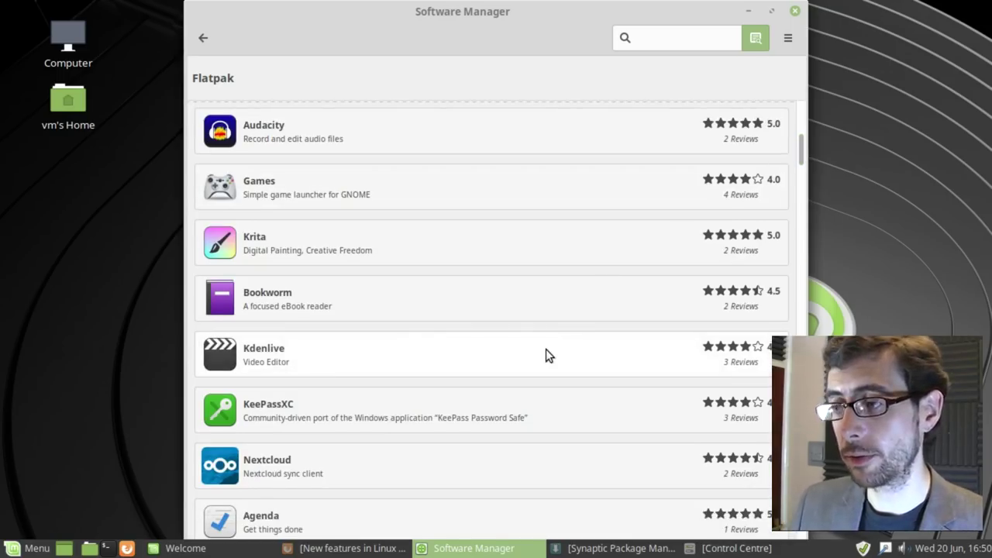
Step: View Kdenlive's details, scroll back up the Flatpak list, and return to the home page
left_click(443, 361)
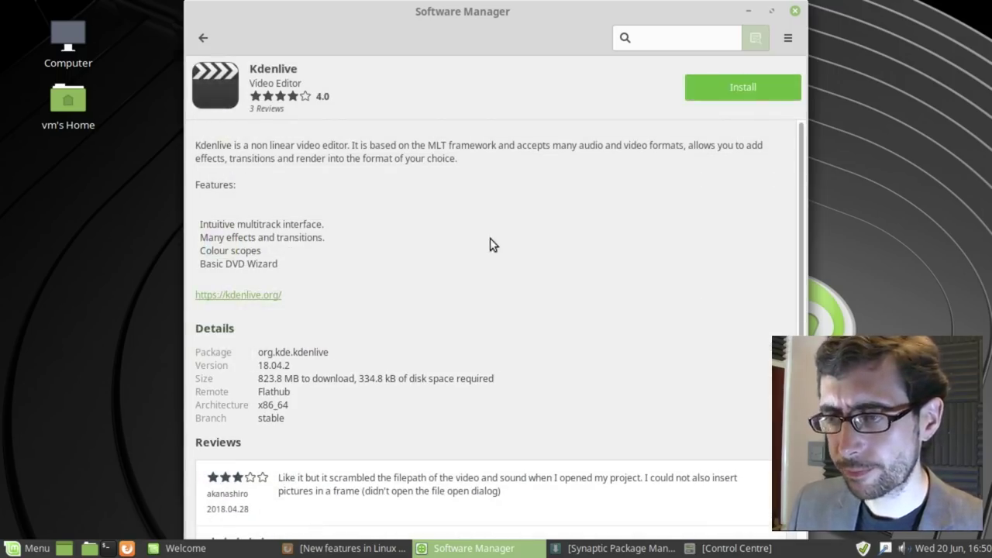
left_click(203, 37)
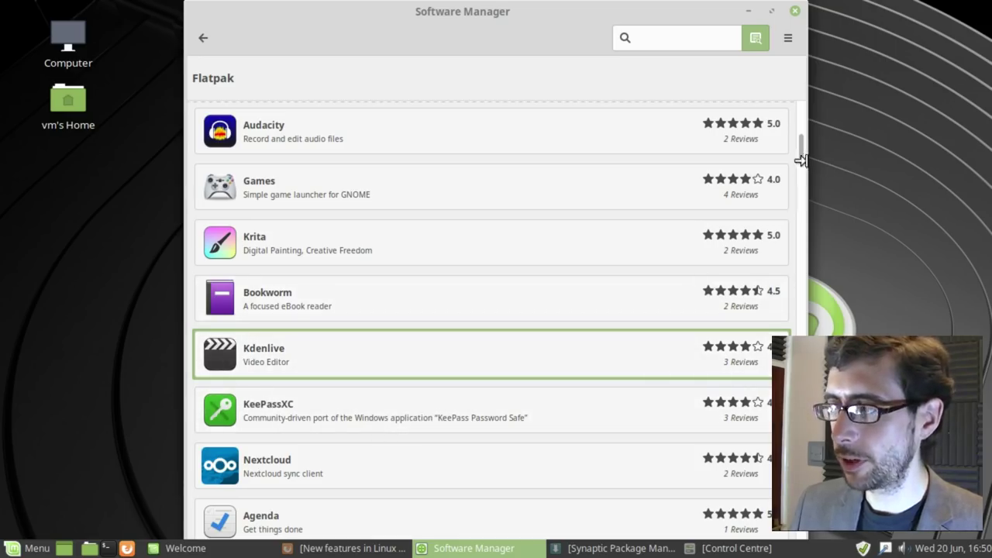
left_click_drag(800, 149, 801, 110)
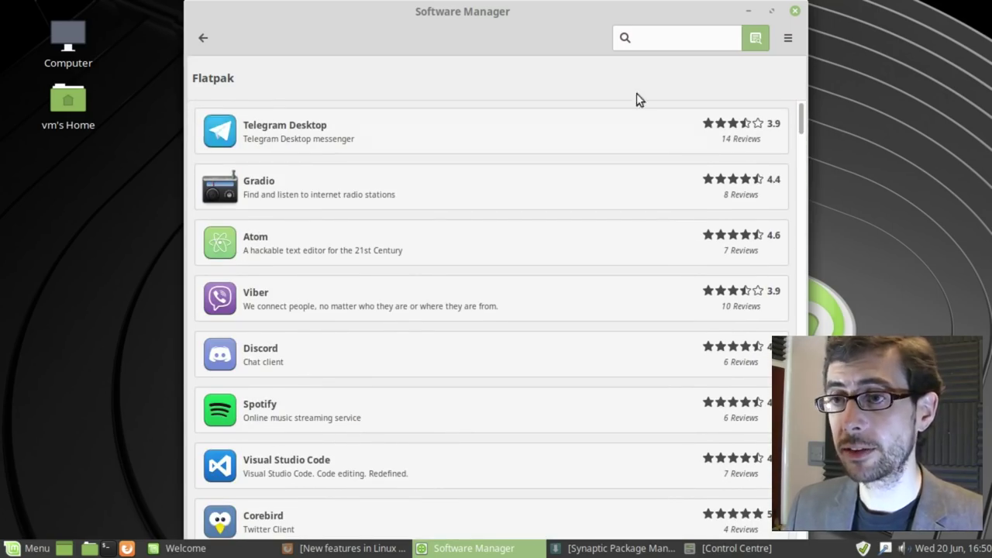
left_click(203, 37)
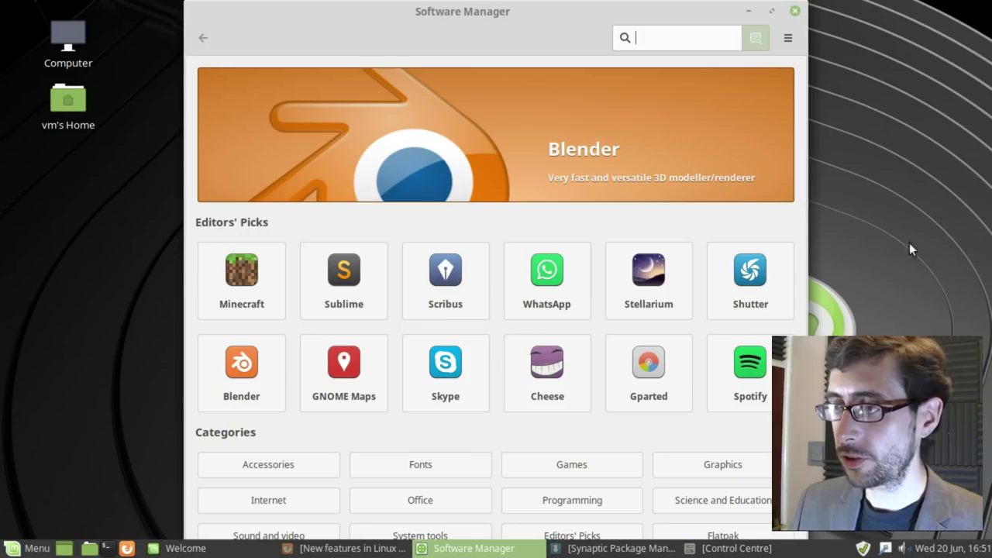
Step: Close Software Manager, maximise and restore Synaptic, then close Synaptic too
left_click(796, 14)
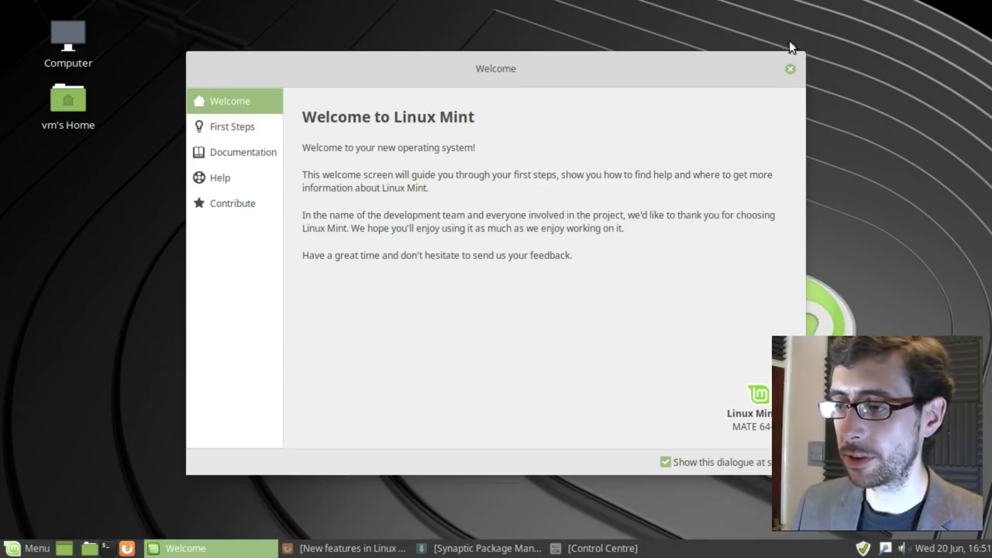
left_click(488, 548)
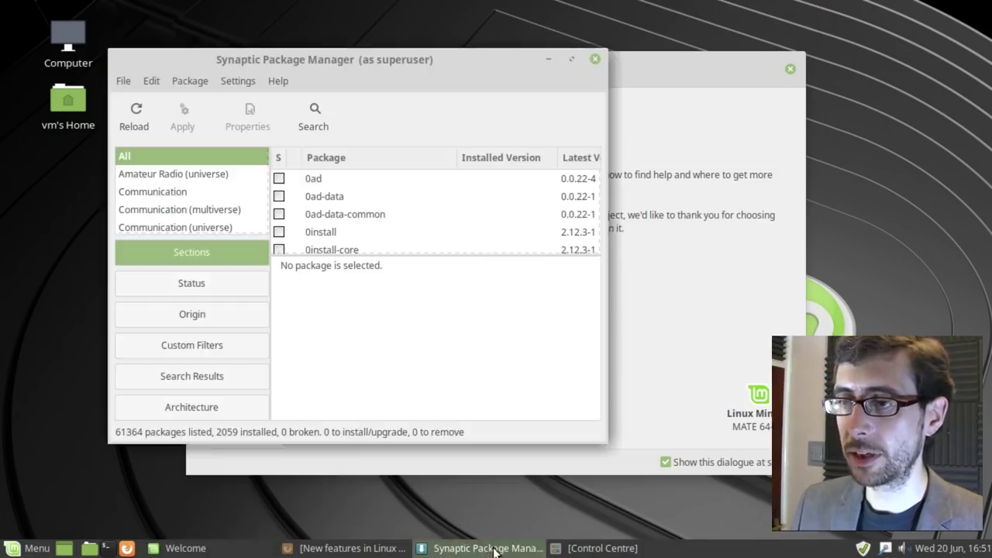
double_click(464, 59)
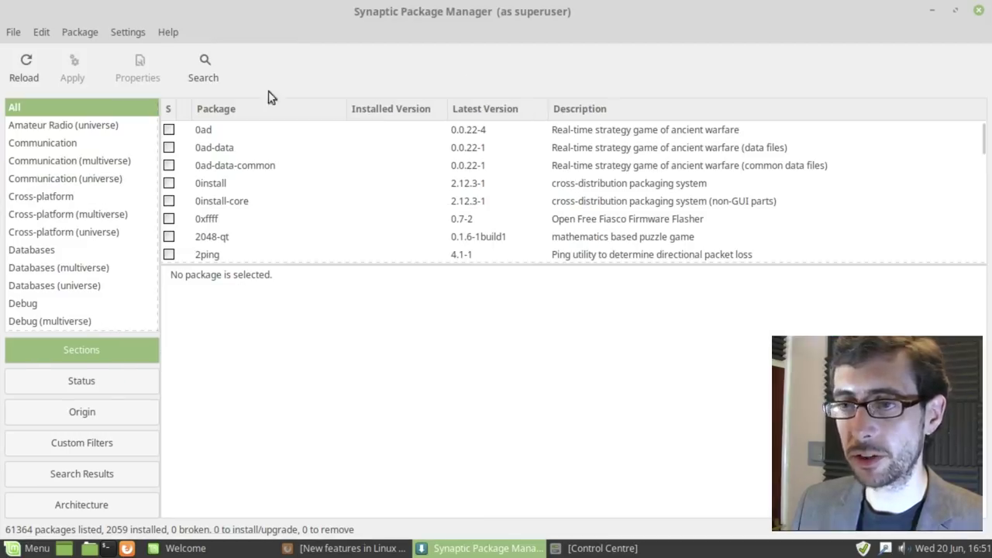
double_click(734, 9)
left_click_drag(459, 59, 445, 43)
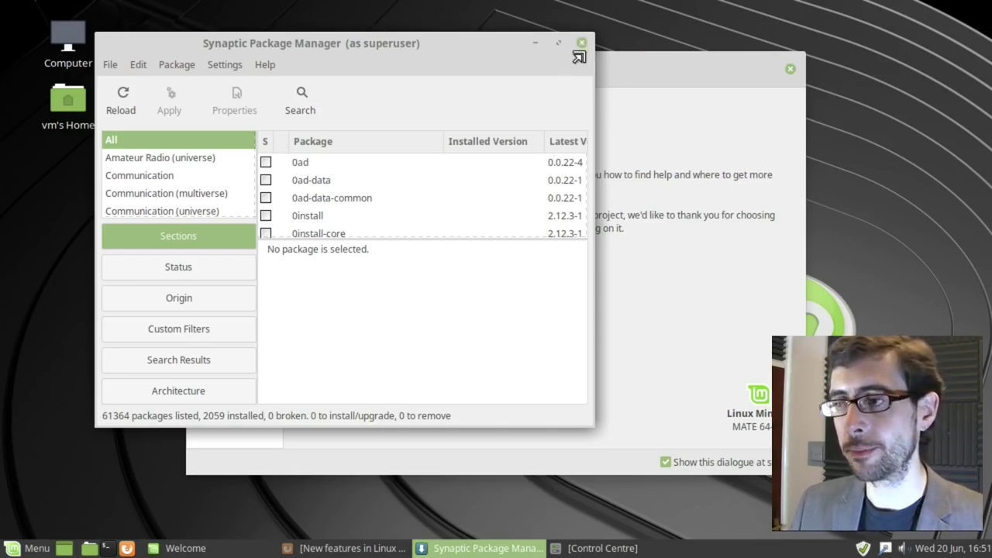
left_click(583, 42)
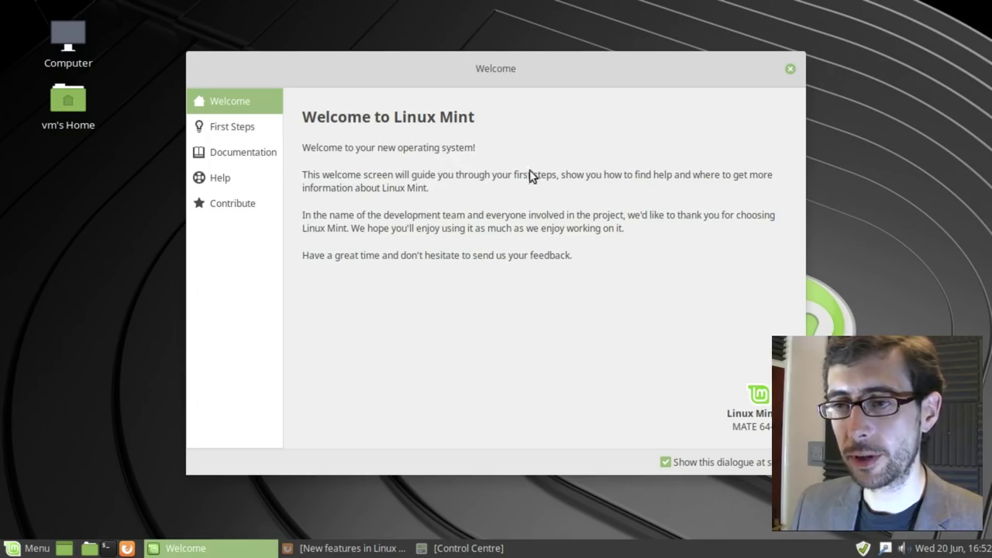
Step: From First Steps, launch Timeshift with the administrator password, check its 0 rsync snapshots, then close it
left_click(232, 122)
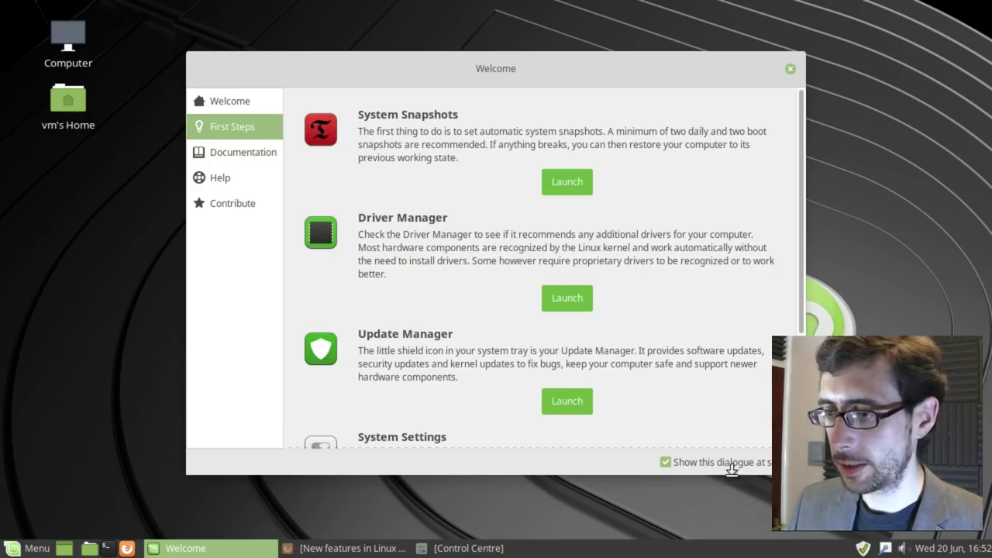
left_click(567, 181)
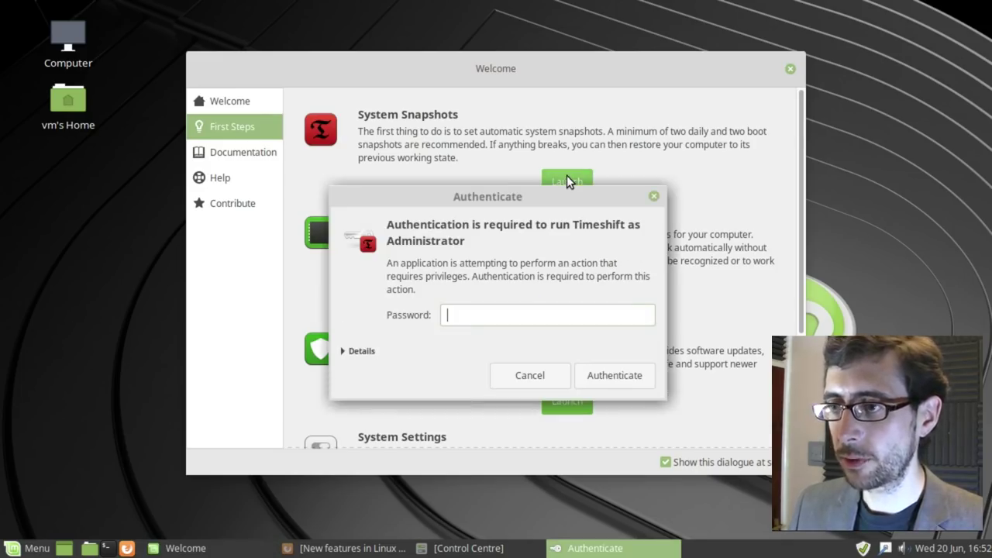
key("Return")
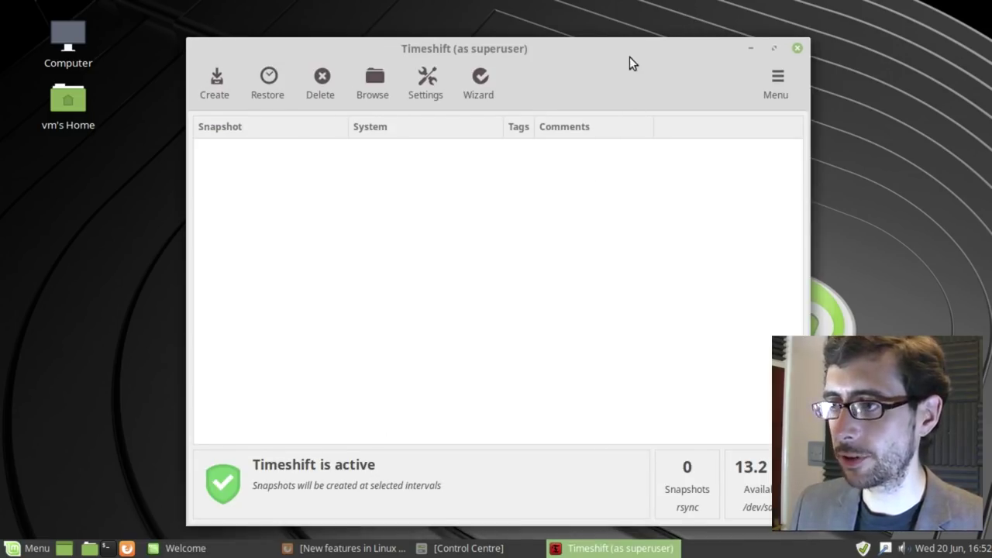
left_click_drag(629, 57, 635, 35)
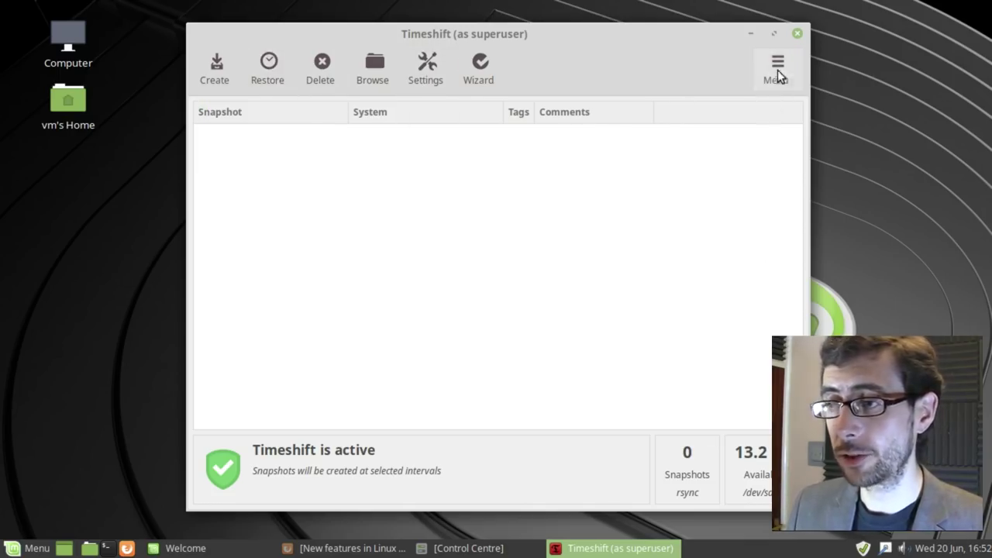
left_click(797, 33)
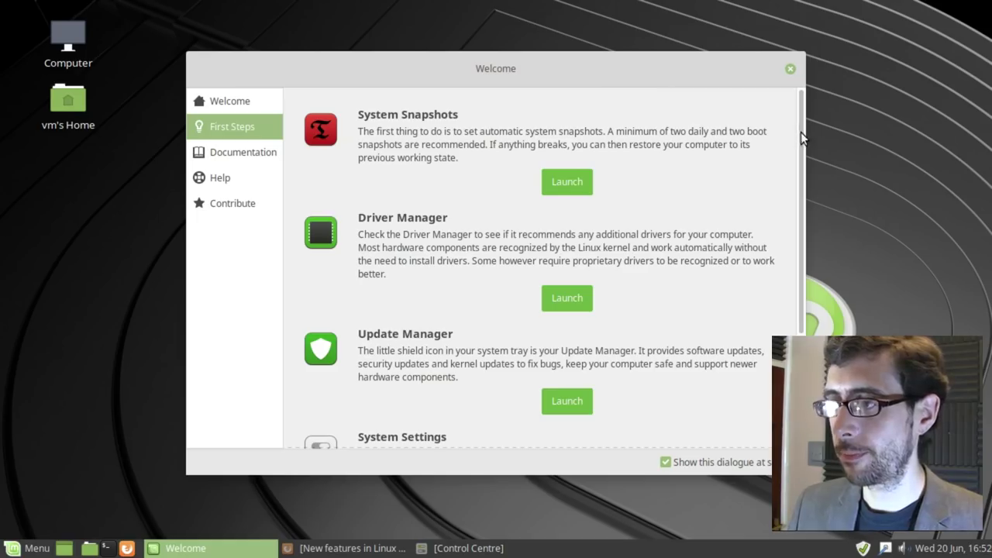
Step: Close the Welcome window and browse the categories of the application menu
mouse_move(800, 130)
left_mouse_down()
mouse_move(808, 252)
mouse_move(803, 126)
left_mouse_up()
left_click(790, 68)
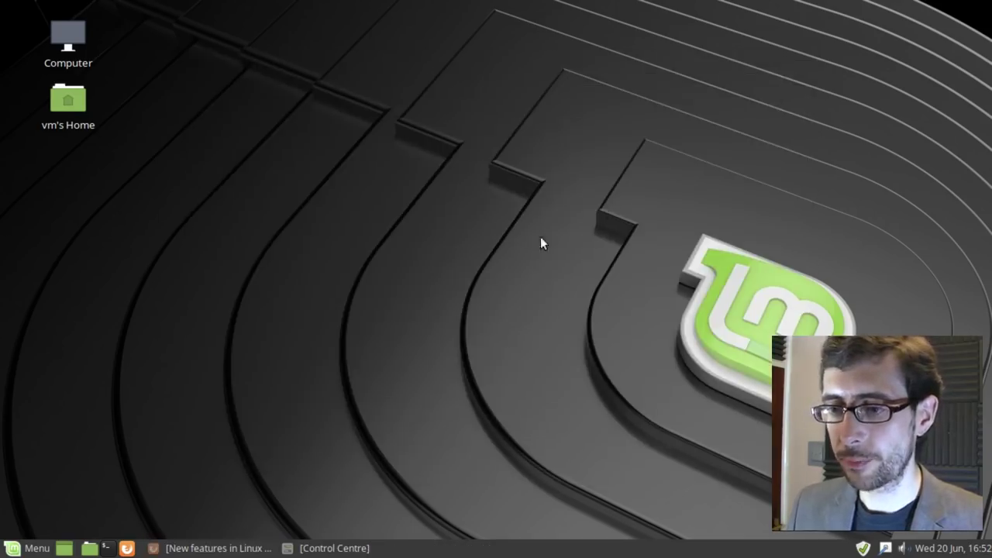
left_click(23, 548)
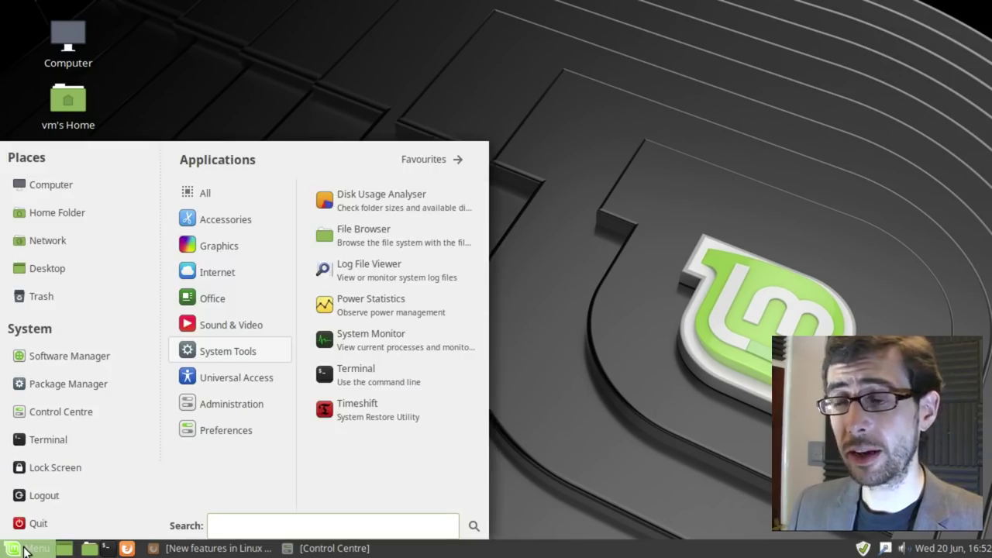
left_click(610, 333)
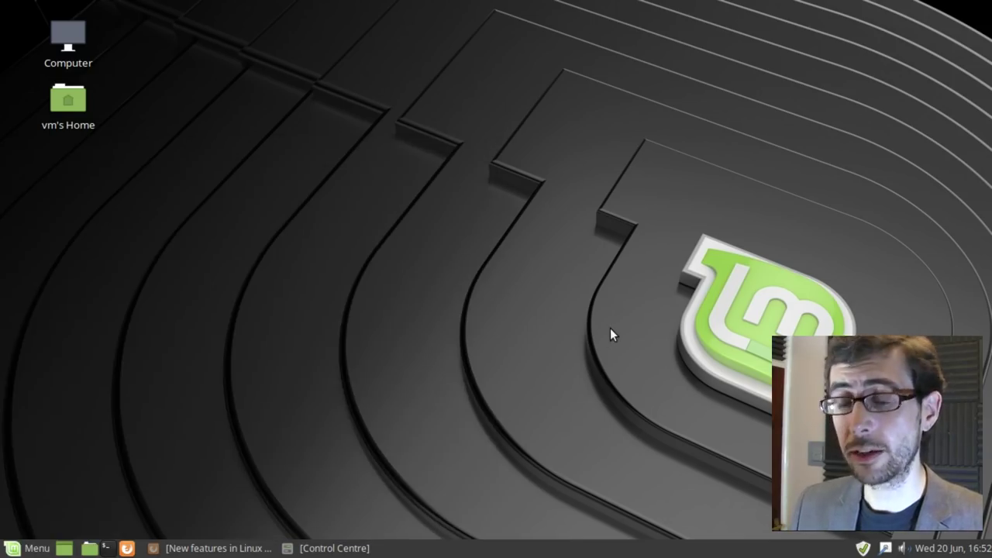
left_click(31, 548)
mouse_move(233, 325)
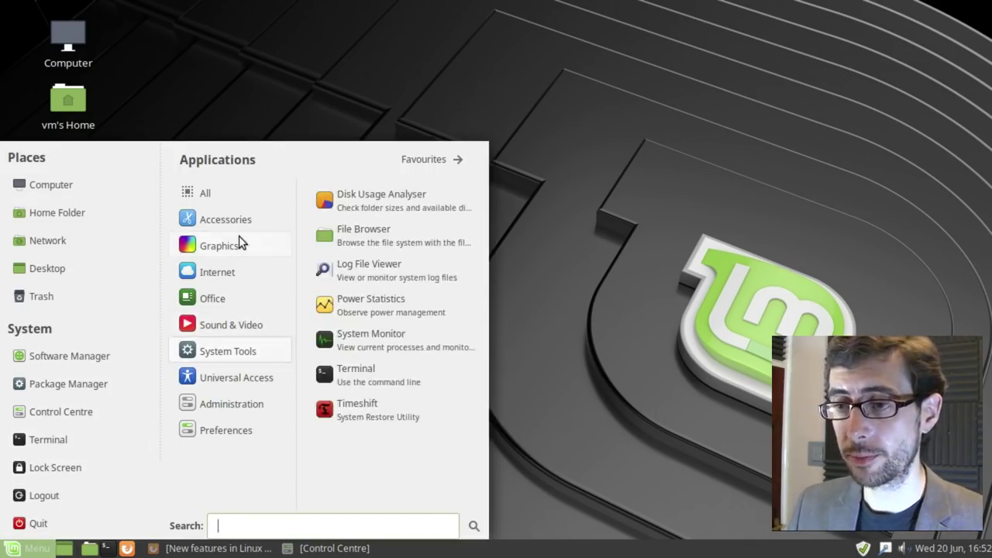
mouse_move(223, 278)
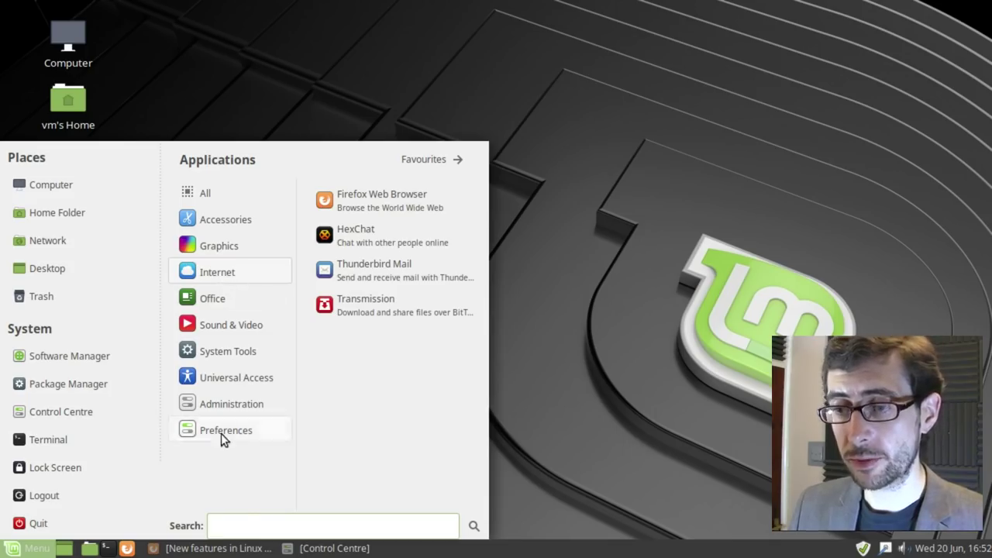
mouse_move(221, 432)
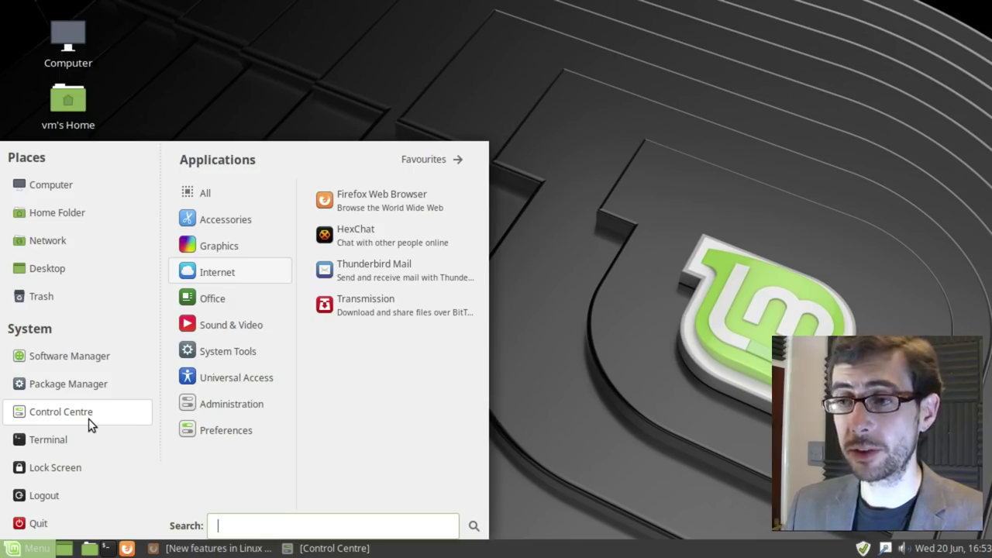
left_click(594, 292)
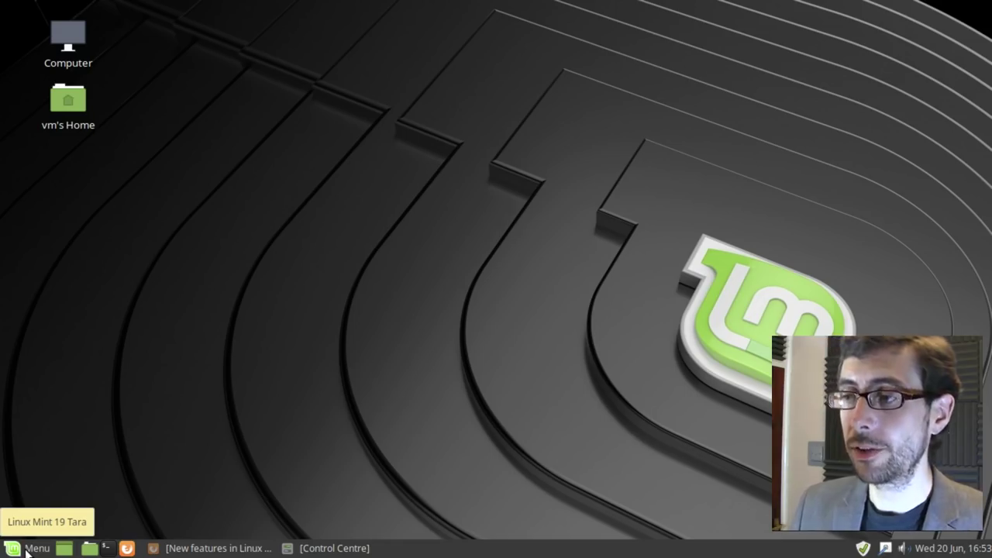
Step: Check the Preferences applications, then restore Control Centre and maximise it to full screen
left_click(27, 551)
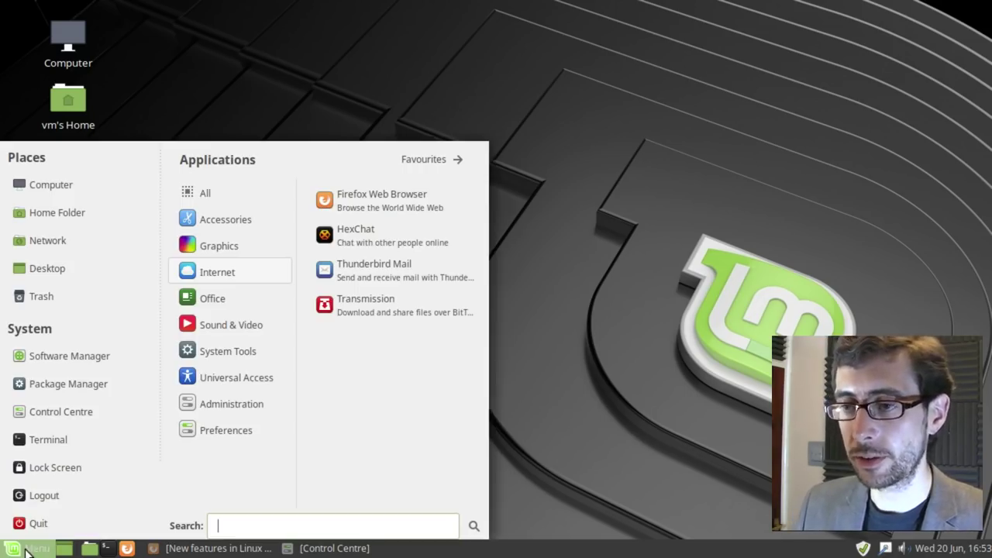
left_click(249, 434)
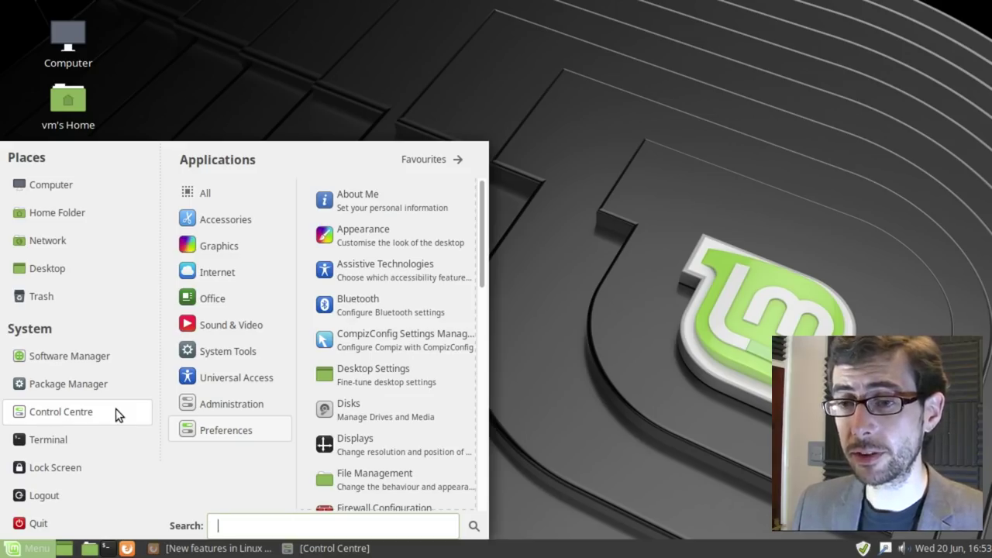
left_click(746, 414)
left_click(366, 544)
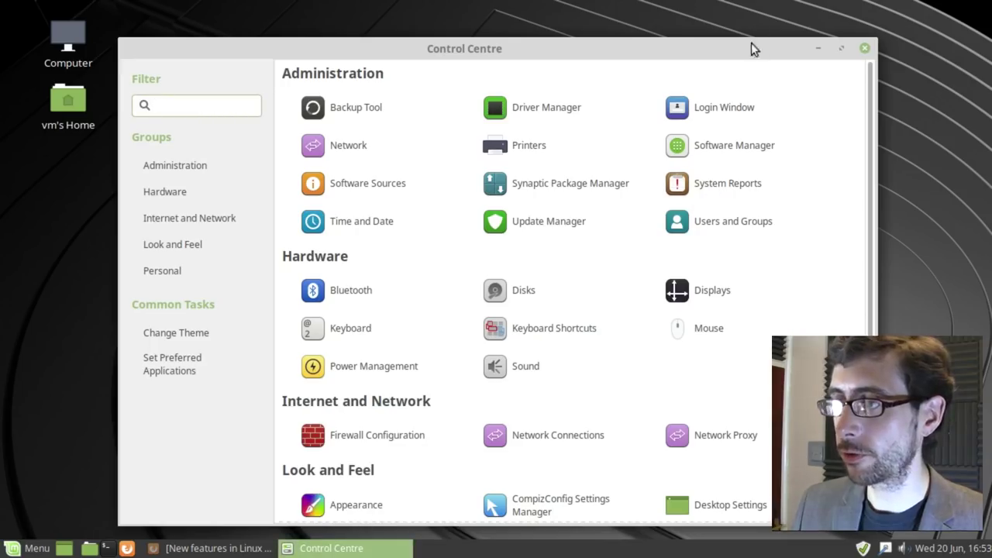
left_click_drag(766, 57, 779, 43)
left_click(854, 35)
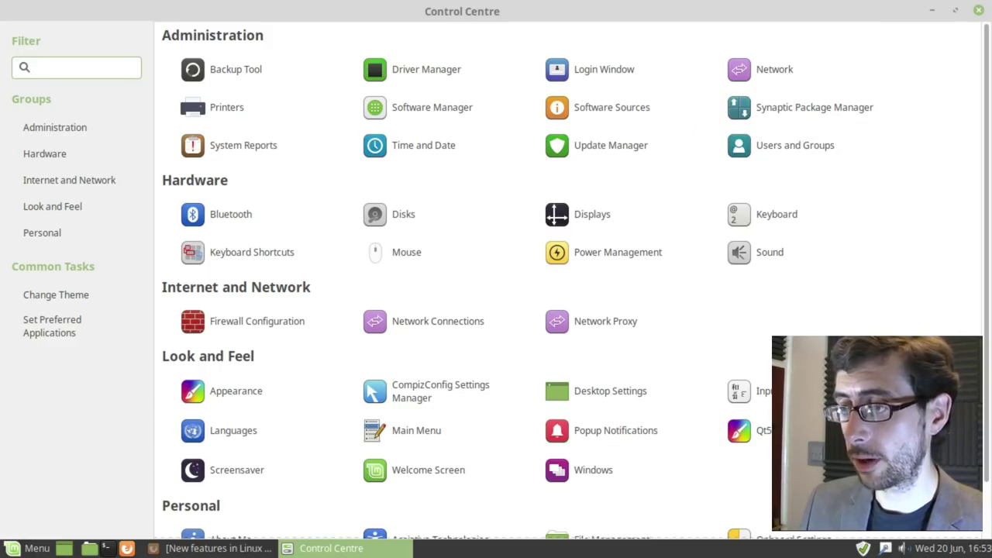
left_click(744, 430)
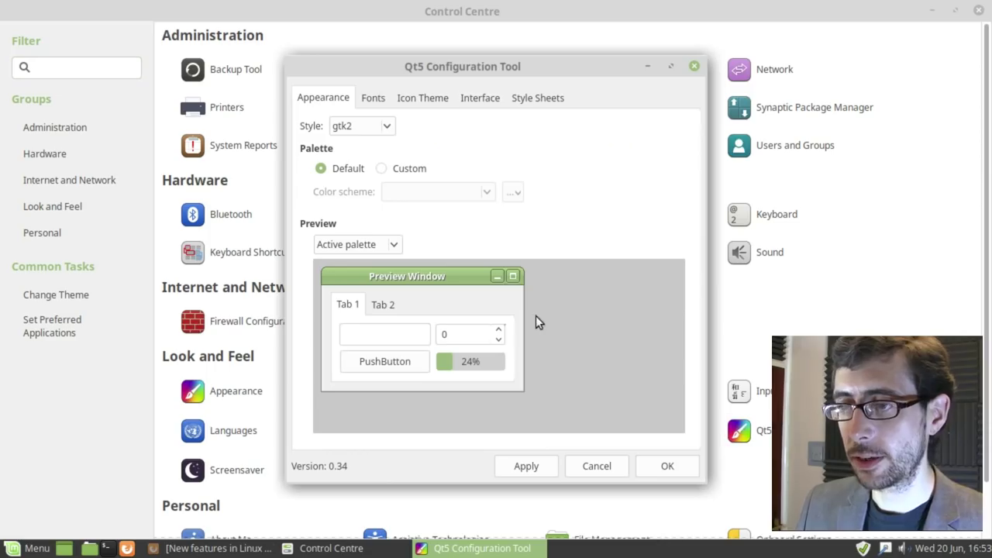
left_click(370, 99)
left_click(423, 99)
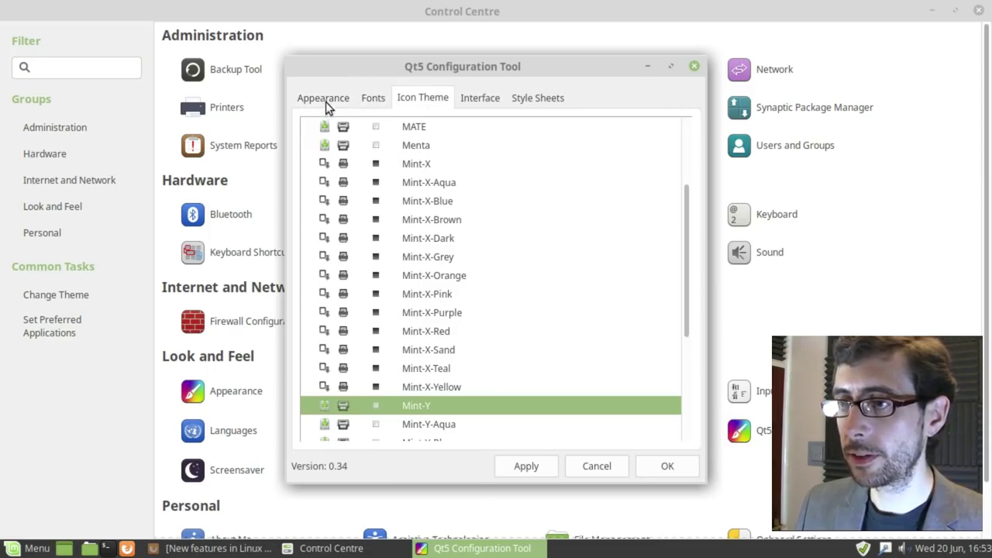
left_click(325, 102)
left_click(696, 68)
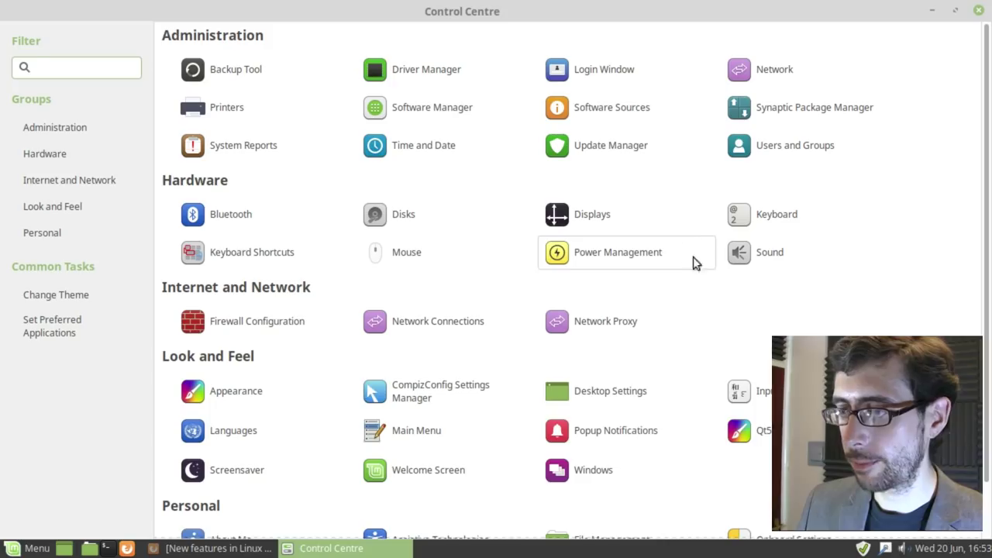
left_click(612, 392)
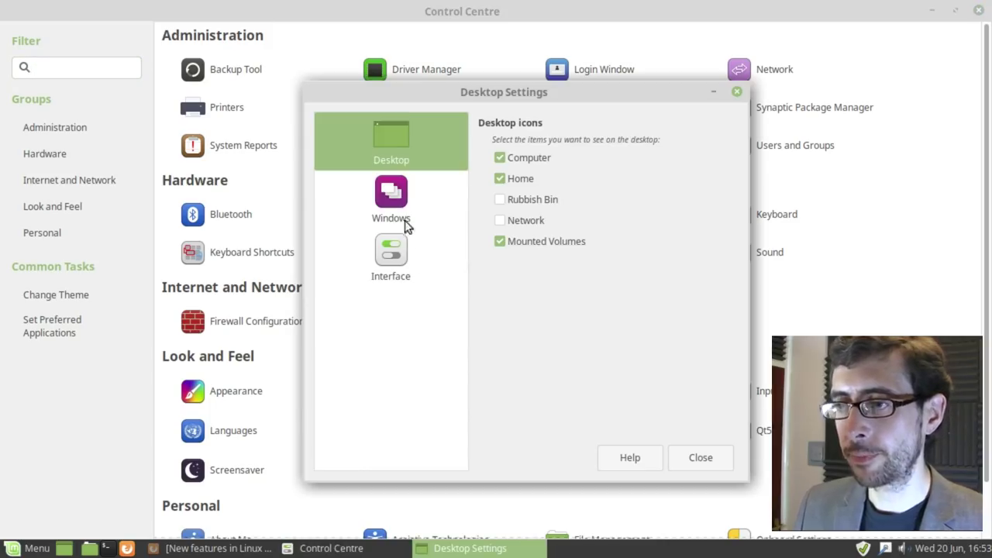
left_click(398, 201)
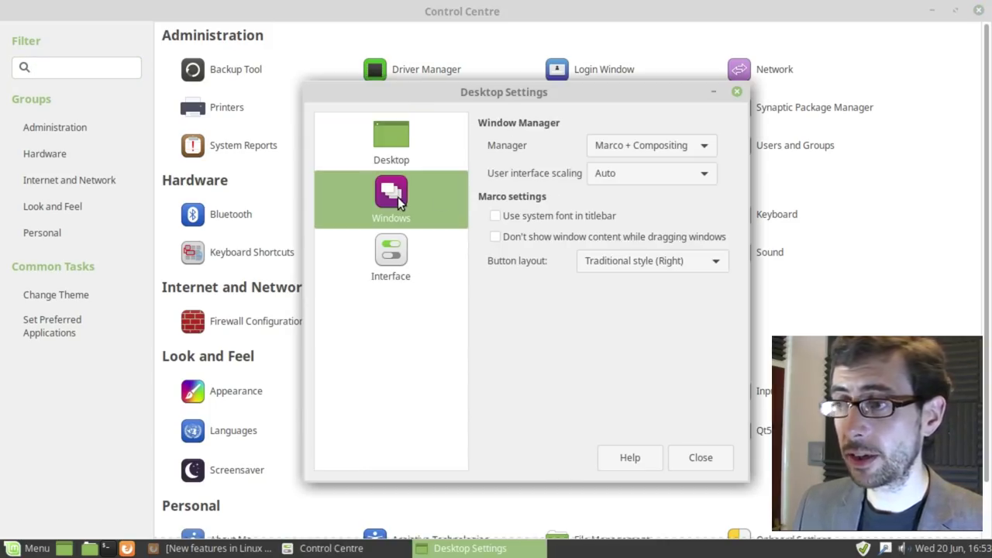
left_click(677, 150)
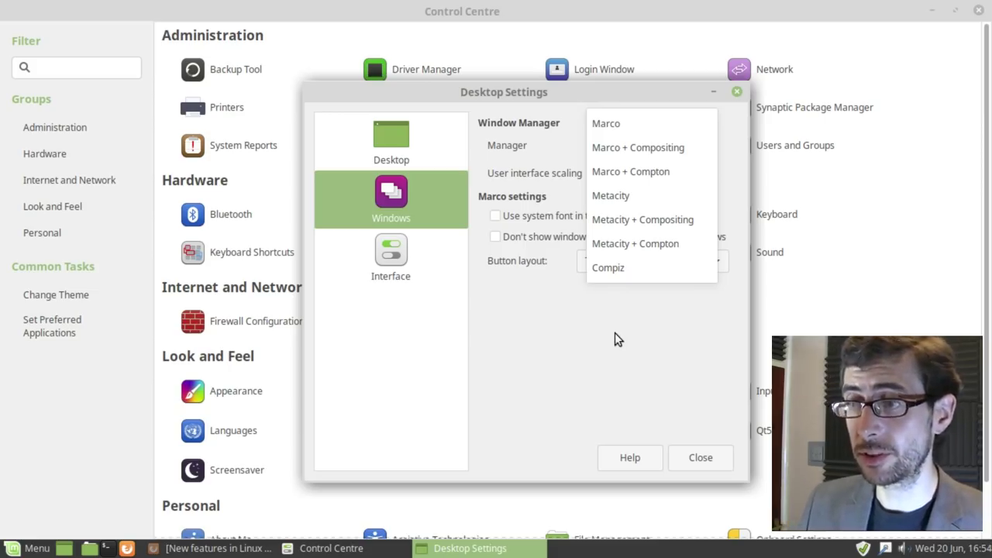
left_click(612, 333)
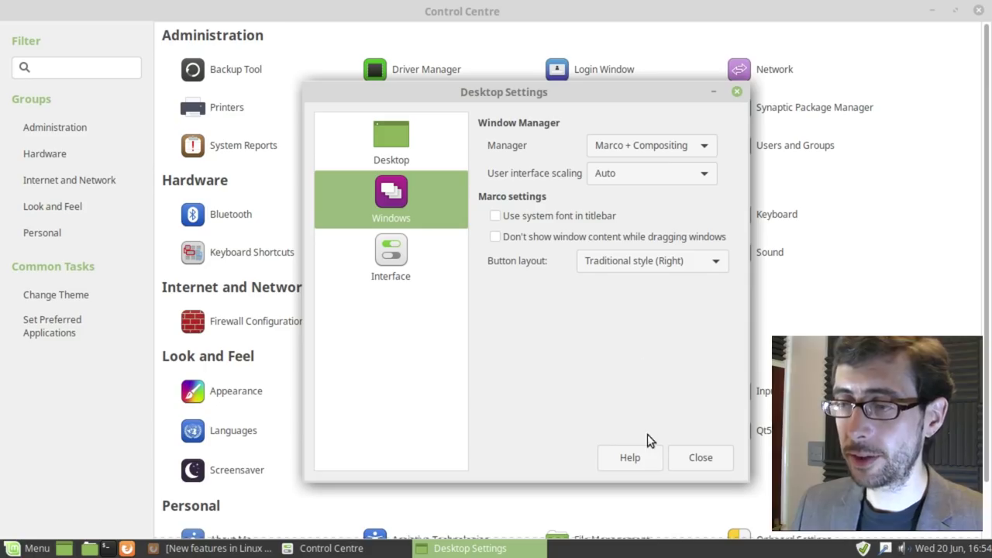
left_click(737, 92)
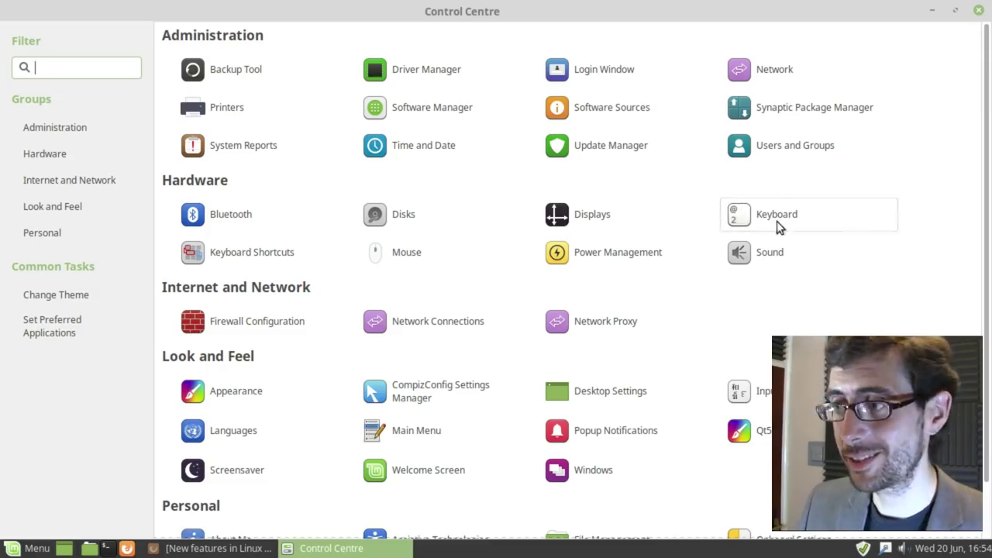
Step: Minimise Control Centre to reveal the desktop with its Computer and Home icons
left_click(932, 10)
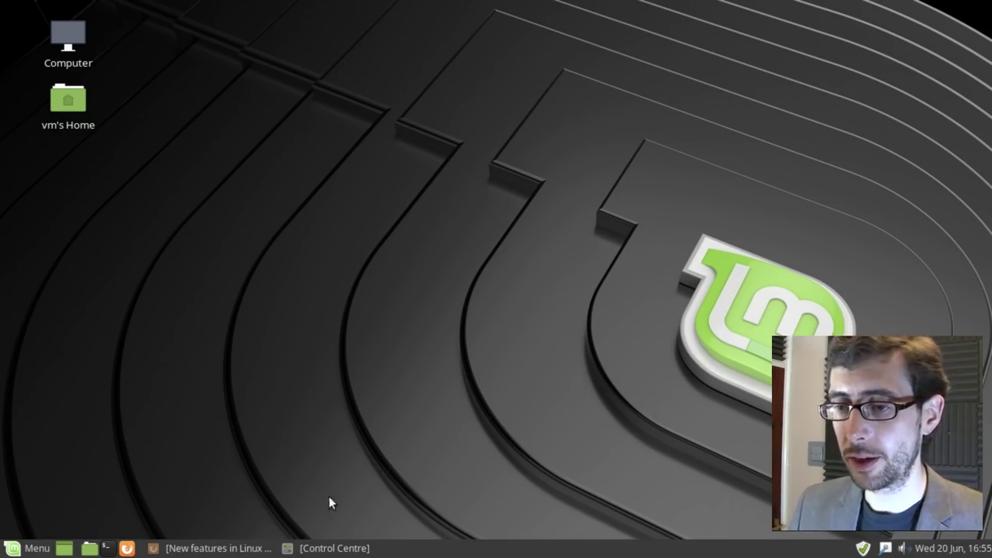
Step: Bring Firefox back and read the release notes down to Main components and LTS strategy
left_click(221, 547)
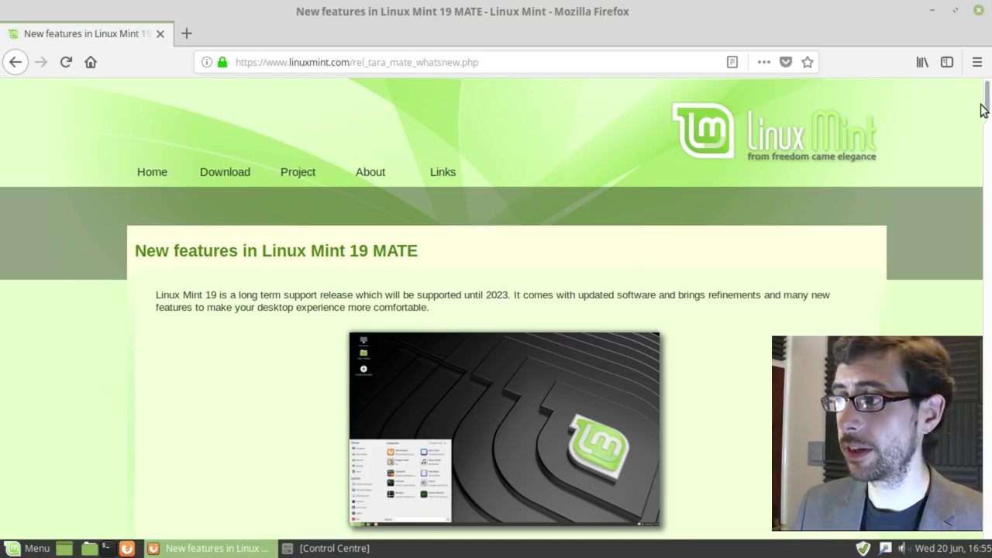
left_click_drag(982, 108, 981, 529)
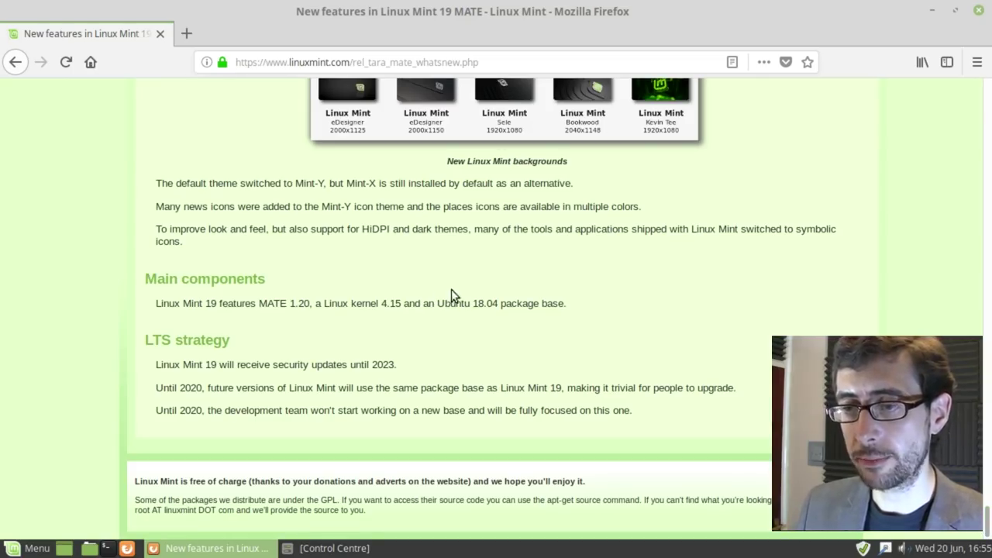
Step: Open ubuntu-mate.org in a new tab and show its 64-bit downloads, then return to the Linux Mint tab
left_click(187, 35)
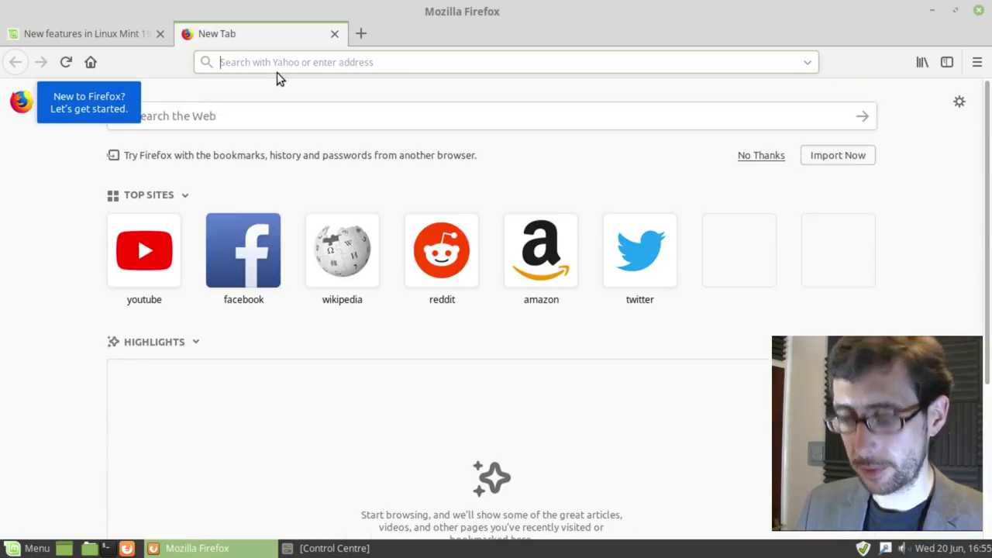
type("ubuntu")
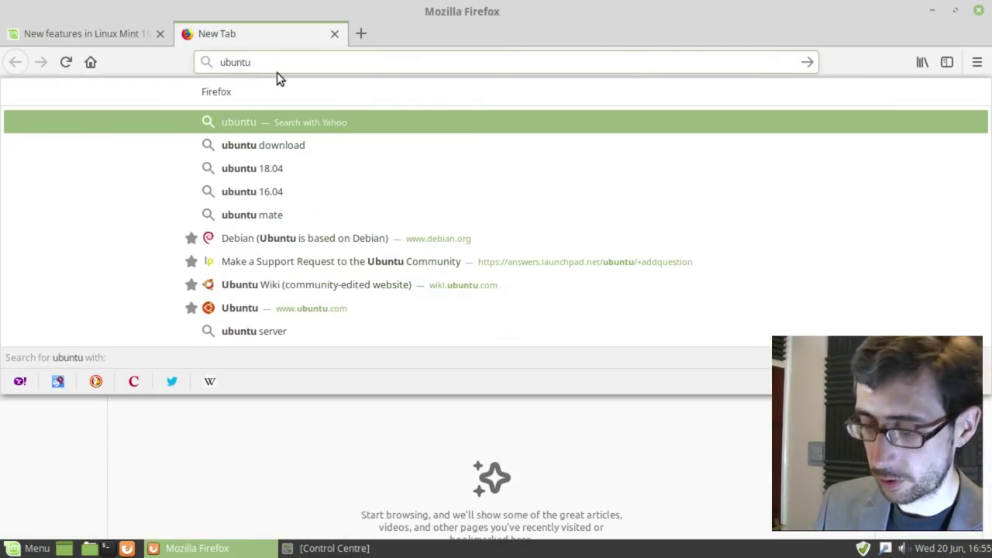
type("-mate.org")
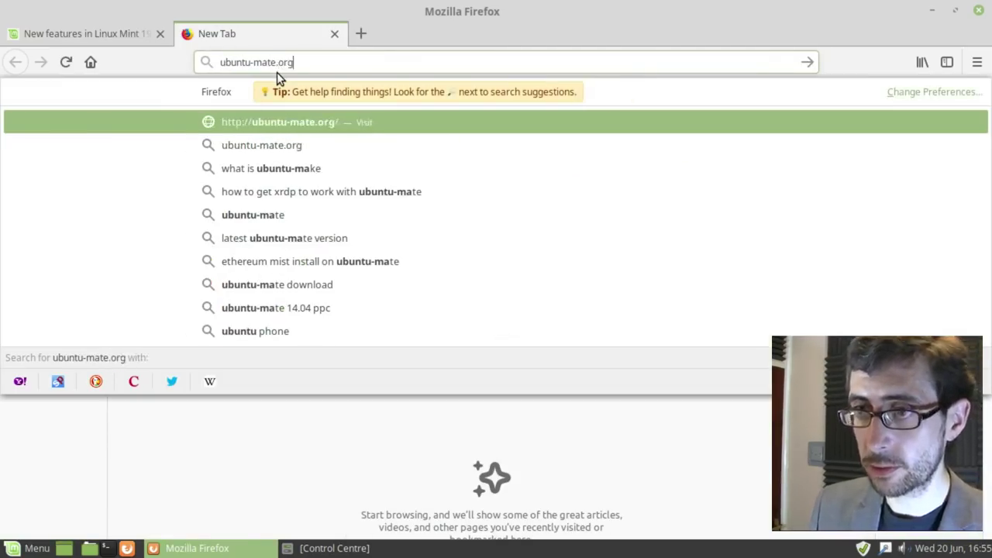
key("Return")
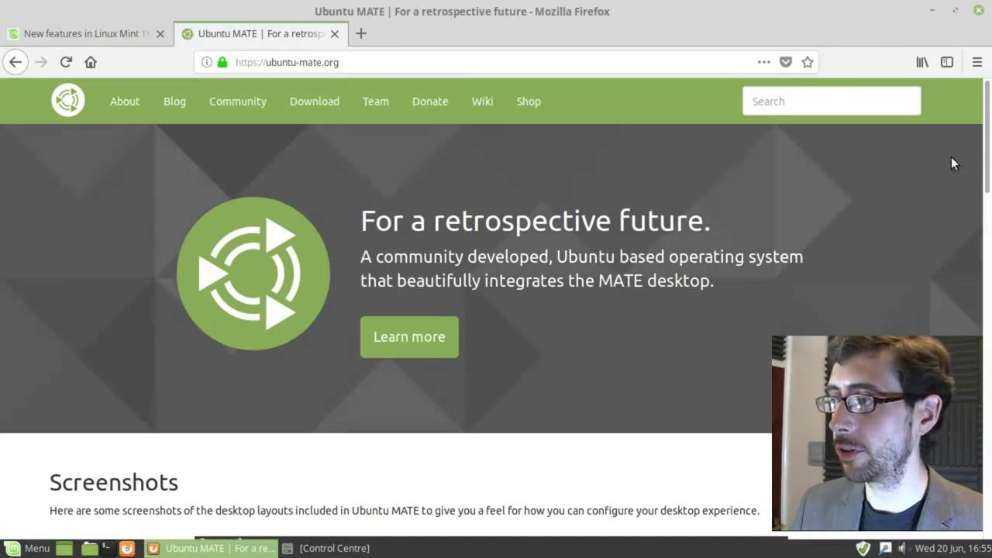
scroll(987, 153, "down", 1)
left_click_drag(987, 152, 968, 332)
left_click(301, 103)
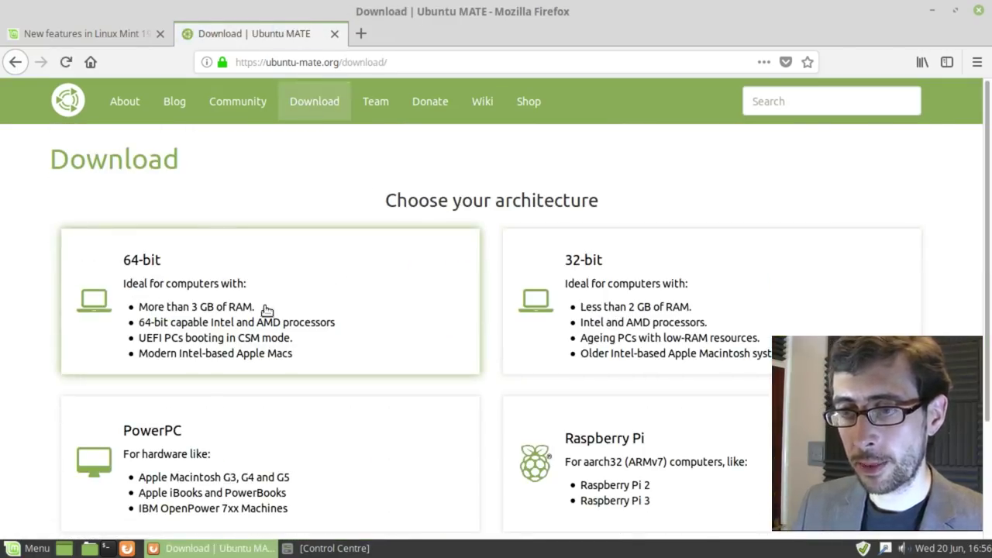
left_click(387, 296)
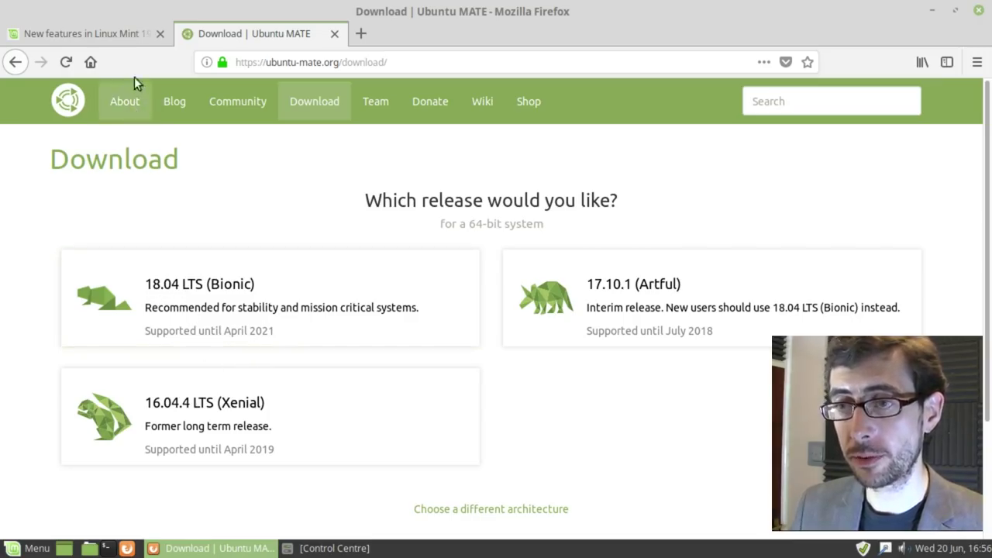
left_click(117, 36)
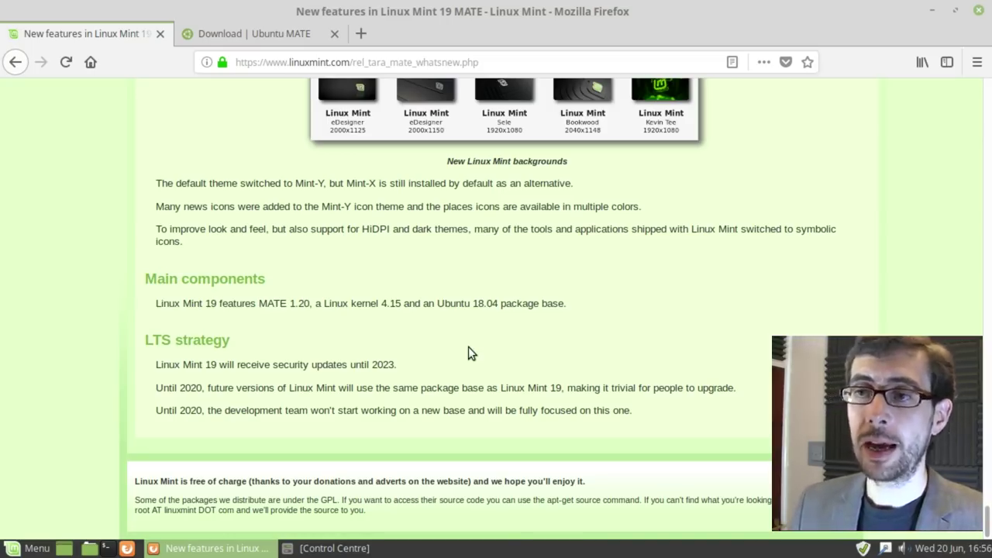
Step: Revisit and close the Ubuntu MATE tab, then scroll the release notes back to the top
left_click(270, 40)
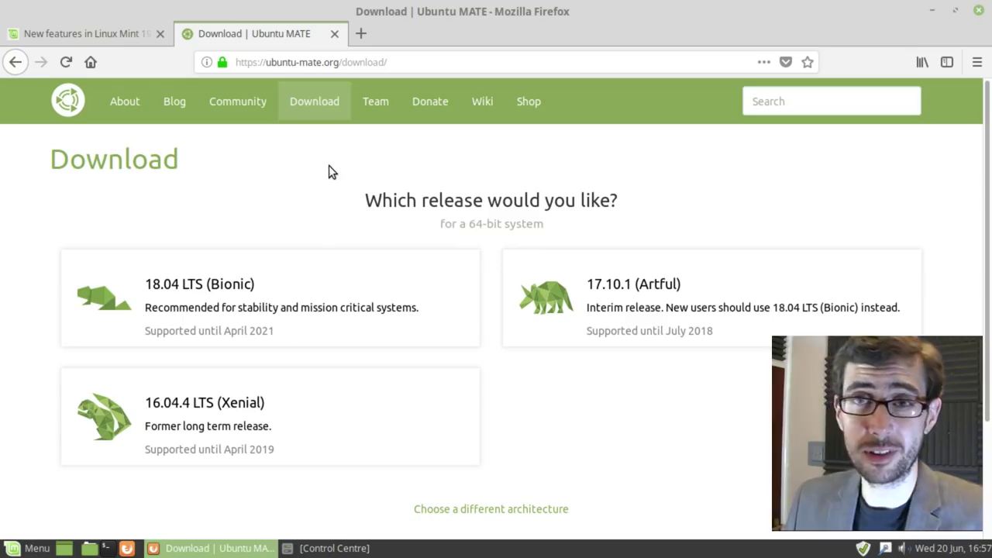
left_click(334, 34)
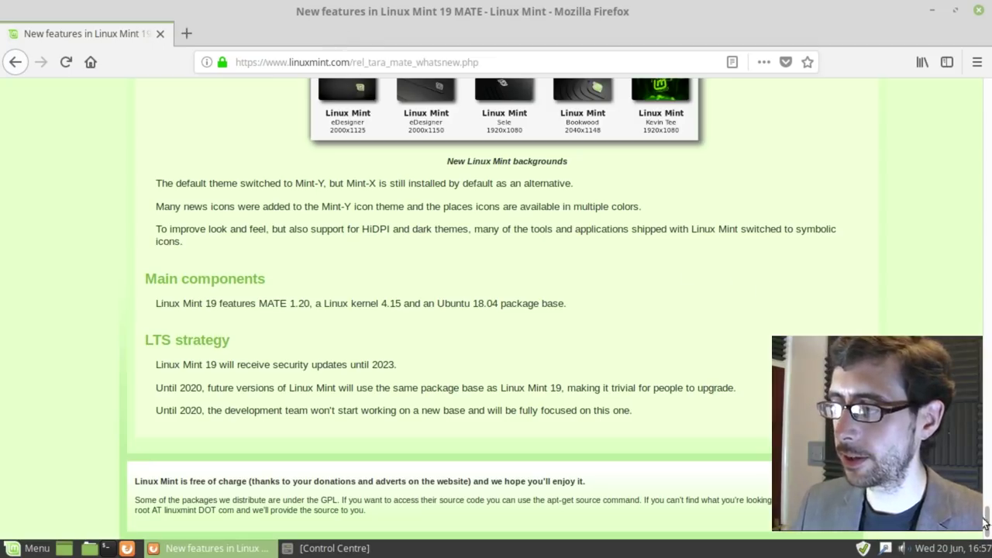
left_click_drag(986, 516, 979, 99)
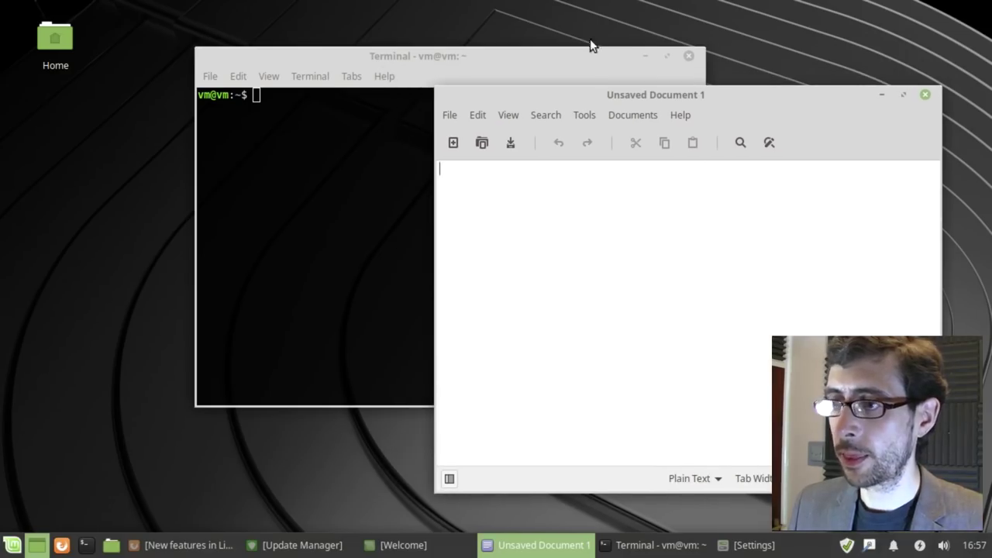
Step: Move the Terminal up-left, then minimize both the Terminal and Unsaved Document 1 windows
left_click_drag(590, 45, 493, 30)
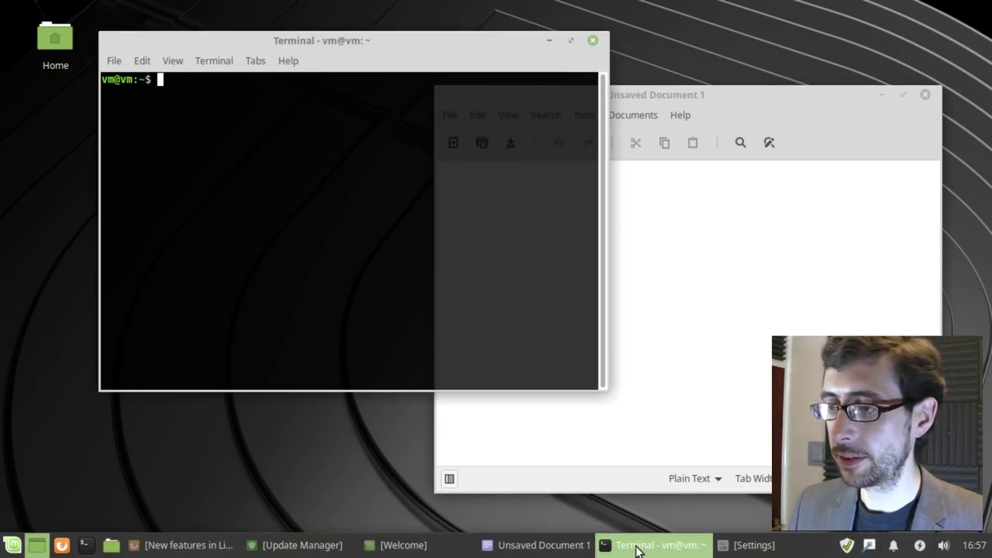
left_click(634, 545)
left_click(524, 544)
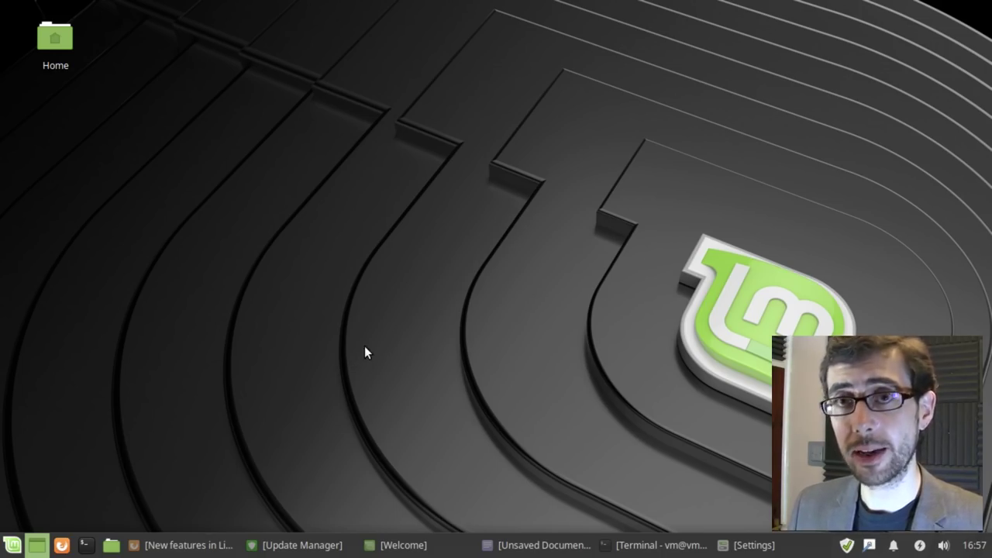
Step: Open and dismiss the Whisker menu, then bring the minimized Terminal back onto the desktop
left_click(14, 544)
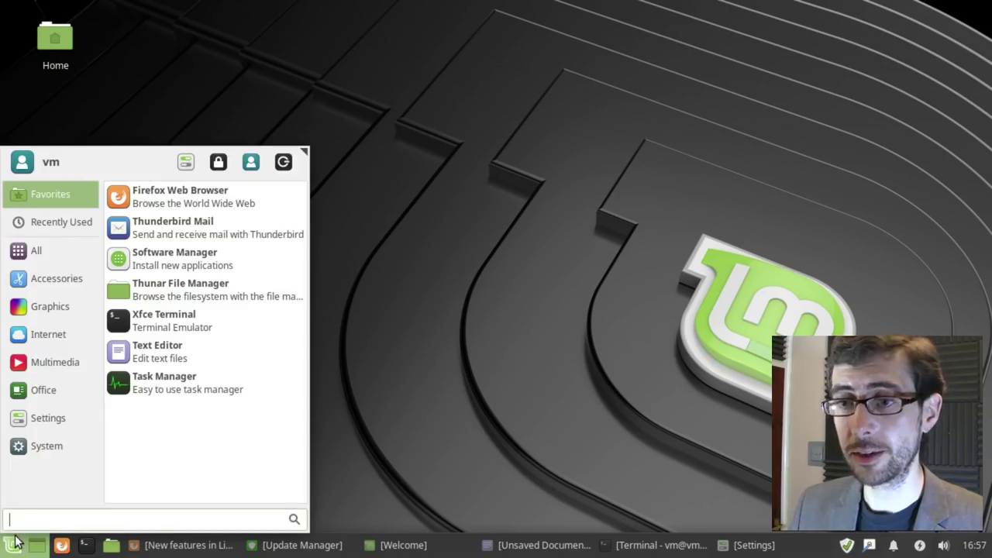
left_click(434, 436)
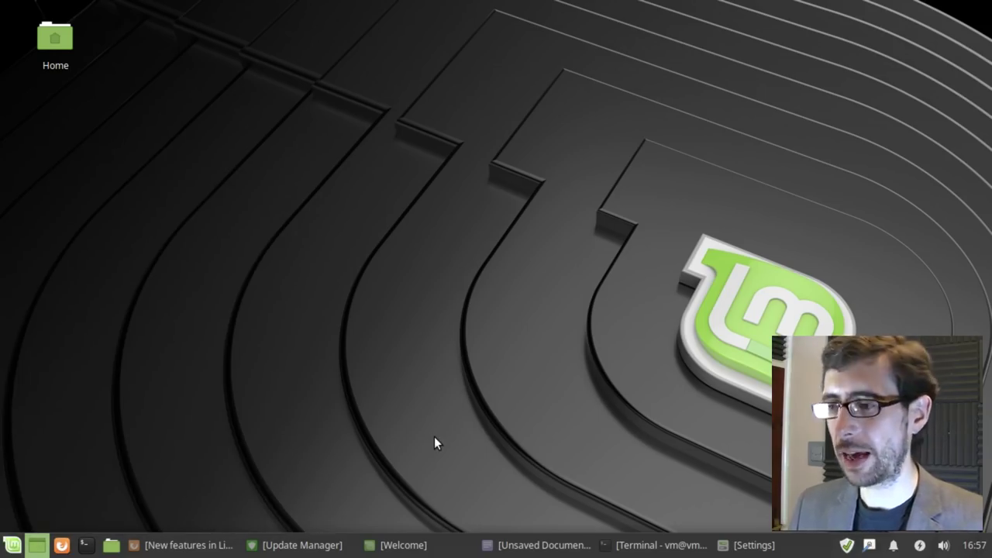
left_click(14, 545)
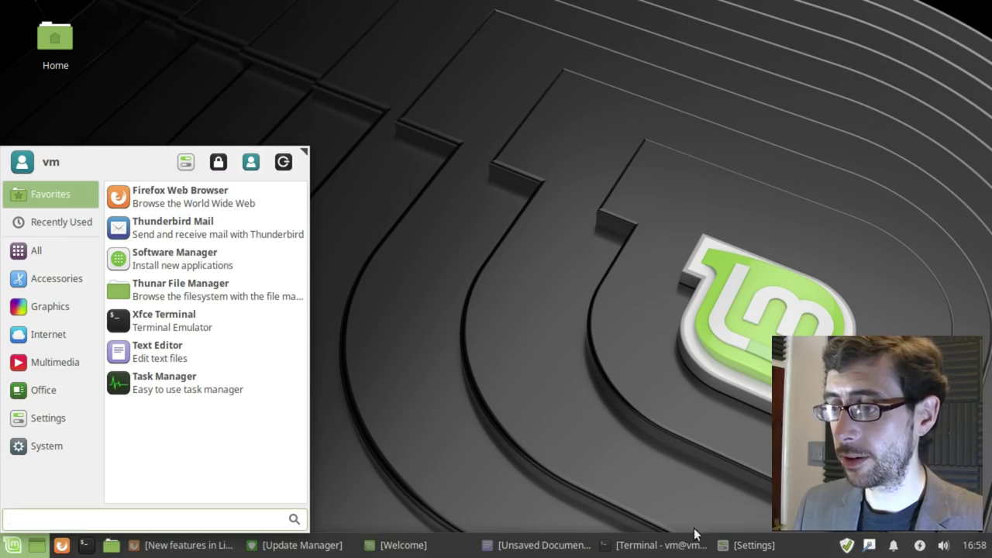
left_click(664, 545)
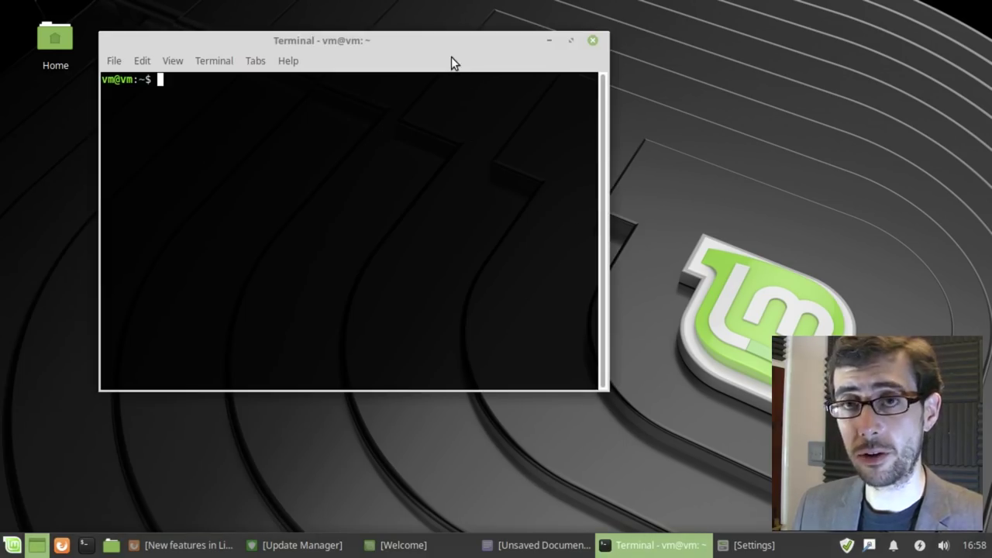
Step: Bring up the Update Manager to check it reports the system up to date, then close it
left_click(298, 546)
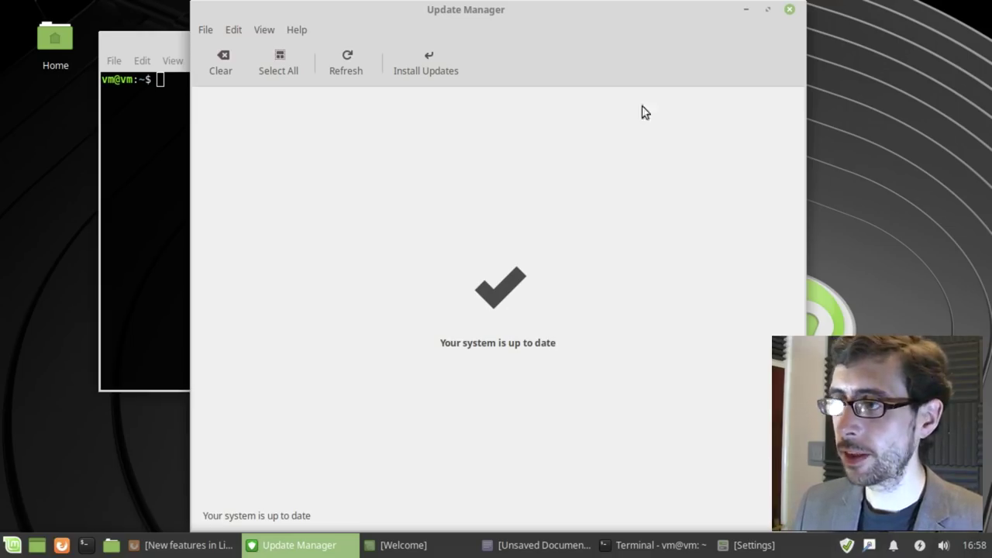
left_click(789, 10)
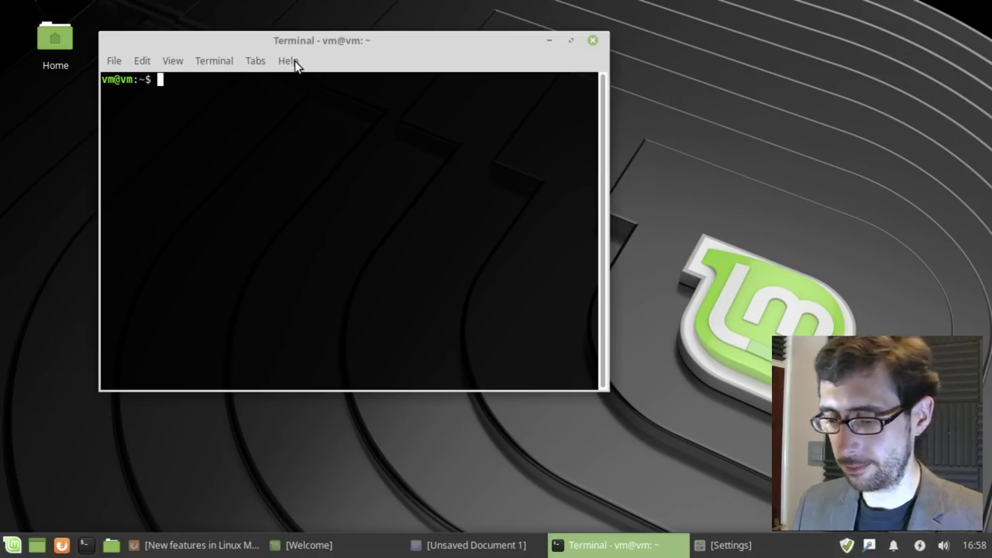
Step: Run top in the terminal, then close the Terminal window despite the running process
type("top")
key("Return")
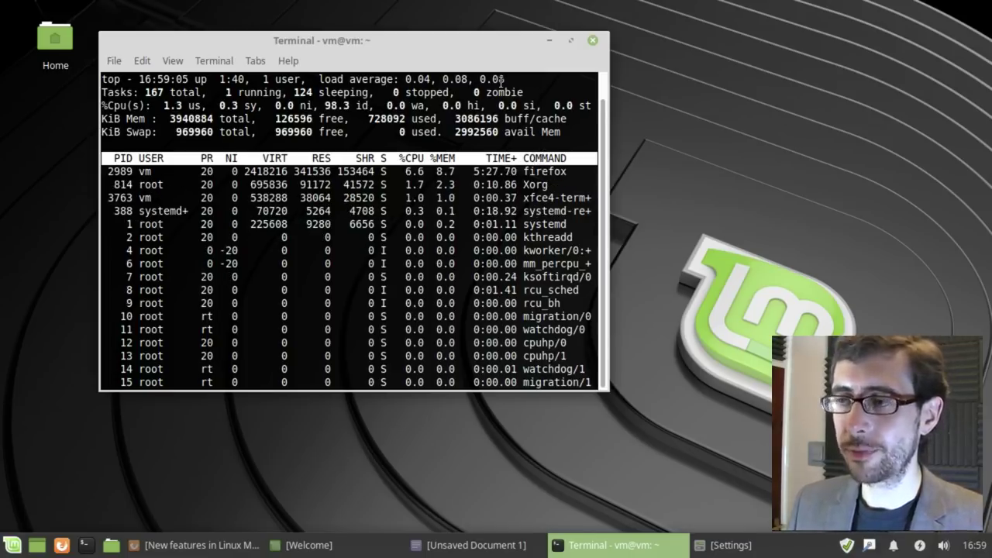
left_click(123, 57)
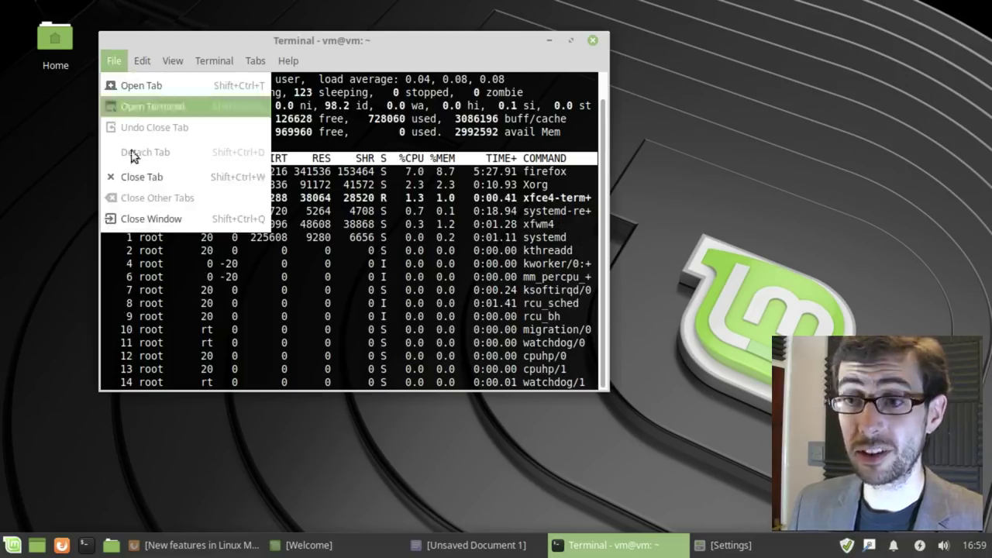
left_click(147, 213)
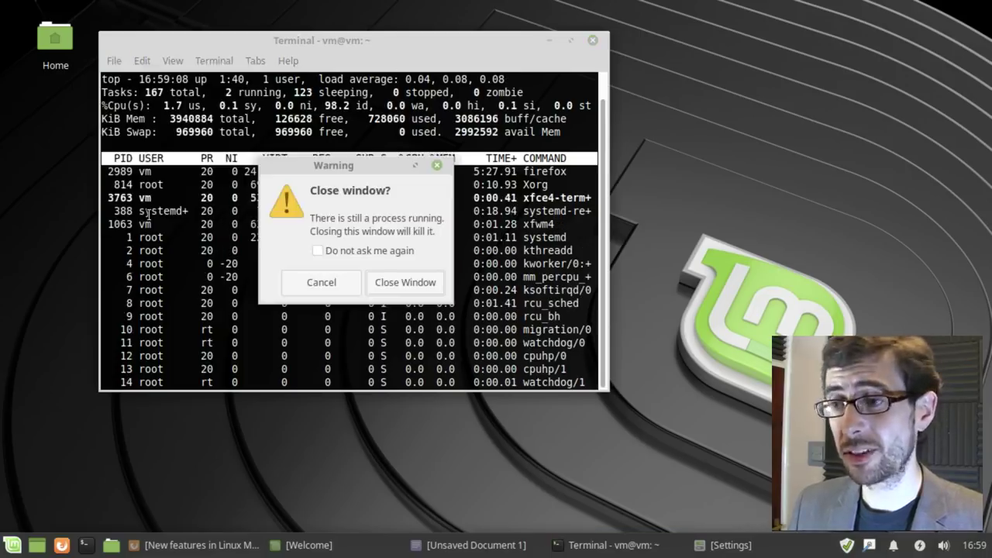
left_click(400, 278)
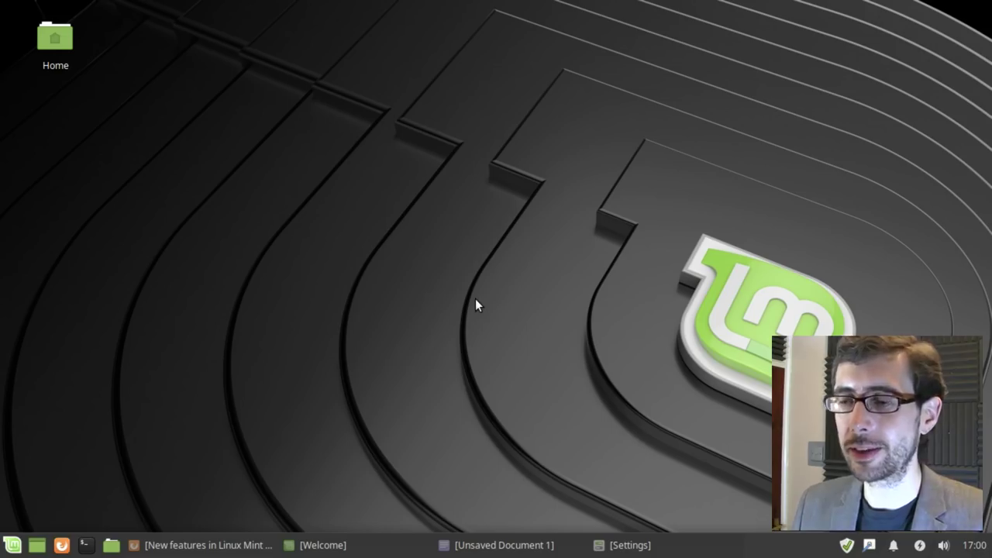
Step: Restore the Settings window, maximize and unmaximize it, and move it to the right
left_click(686, 551)
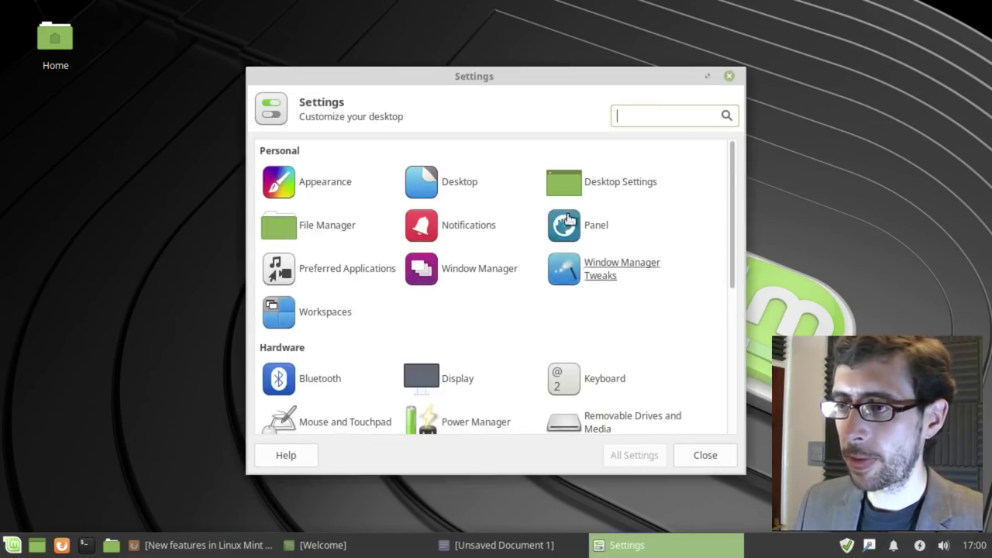
left_click_drag(511, 73, 479, 59)
double_click(479, 59)
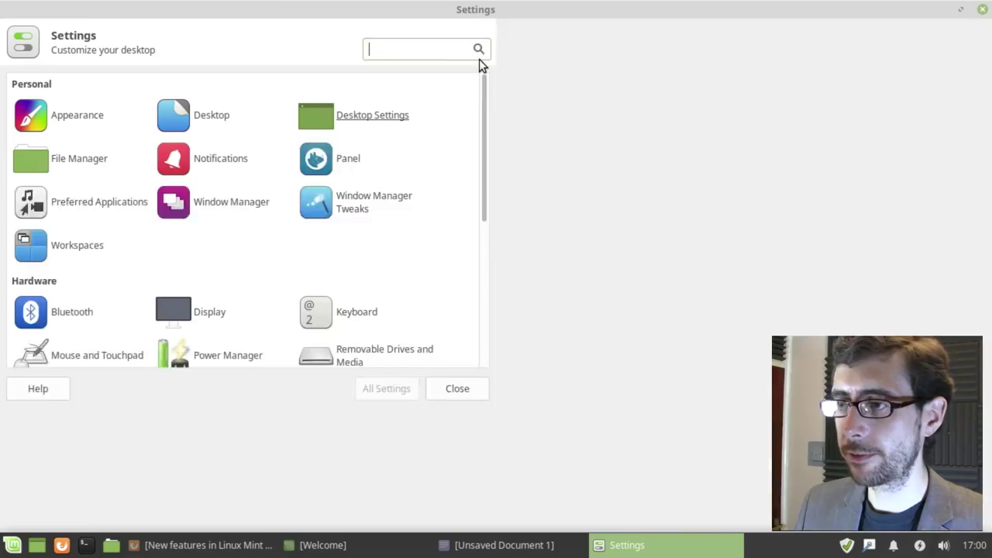
double_click(458, 18)
left_click_drag(459, 66, 674, 57)
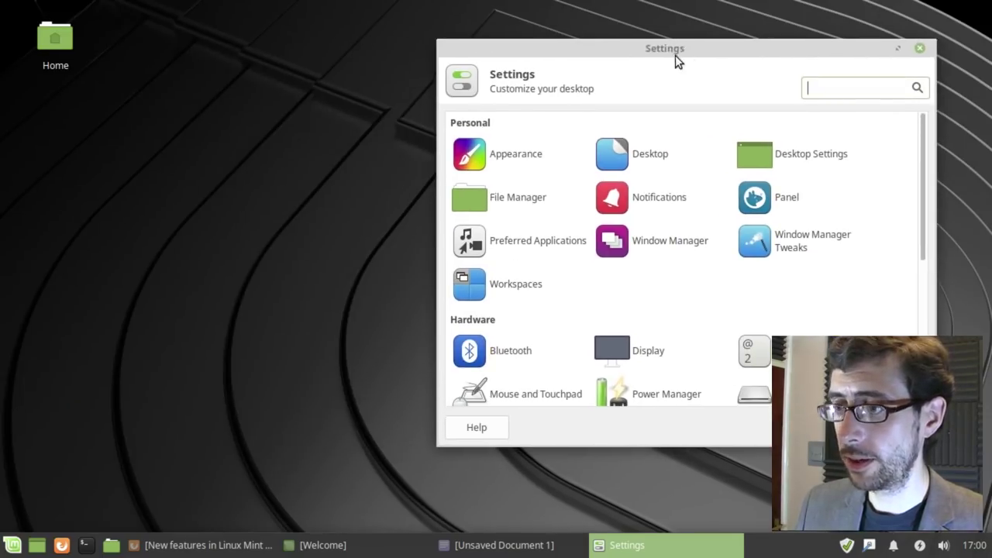
Step: Open Appearance settings and show the Icons tab's theme list
left_click(508, 152)
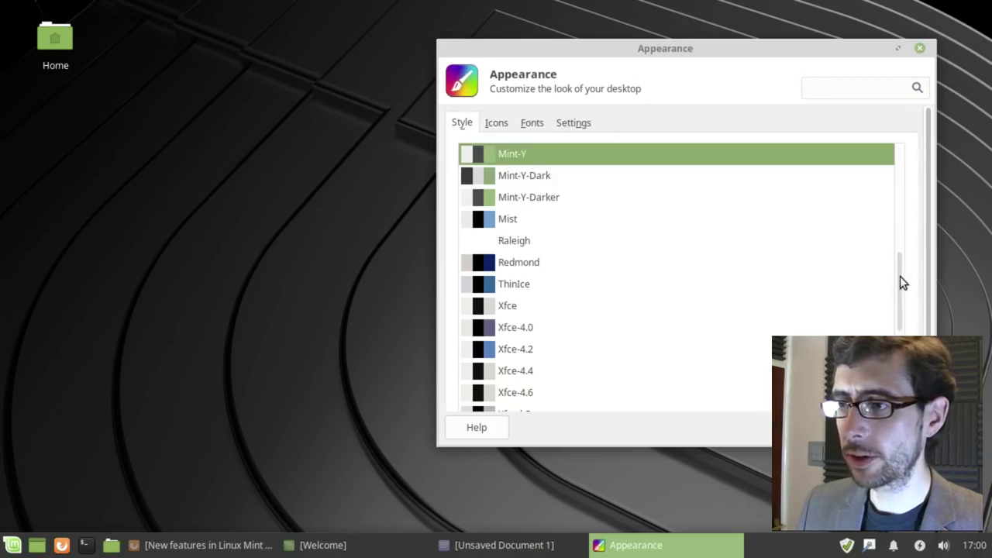
left_click_drag(899, 276, 904, 237)
left_click_drag(703, 49, 605, 49)
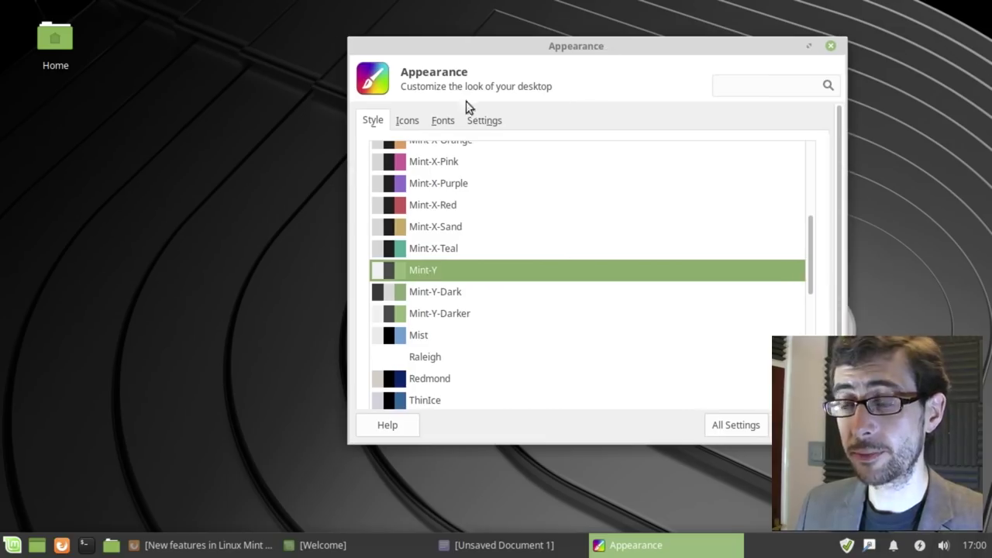
left_click(407, 121)
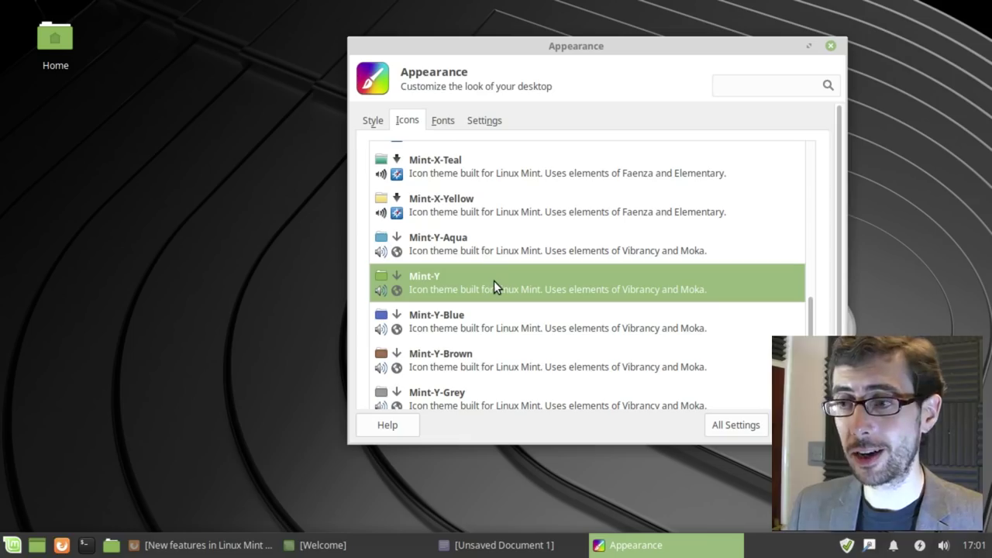
Step: Try the Mint-Y-Aqua, Mint-Y-Blue, Mint-Y-Brown, Mint-X-Yellow and Mint-X-Teal icon themes
left_click(458, 247)
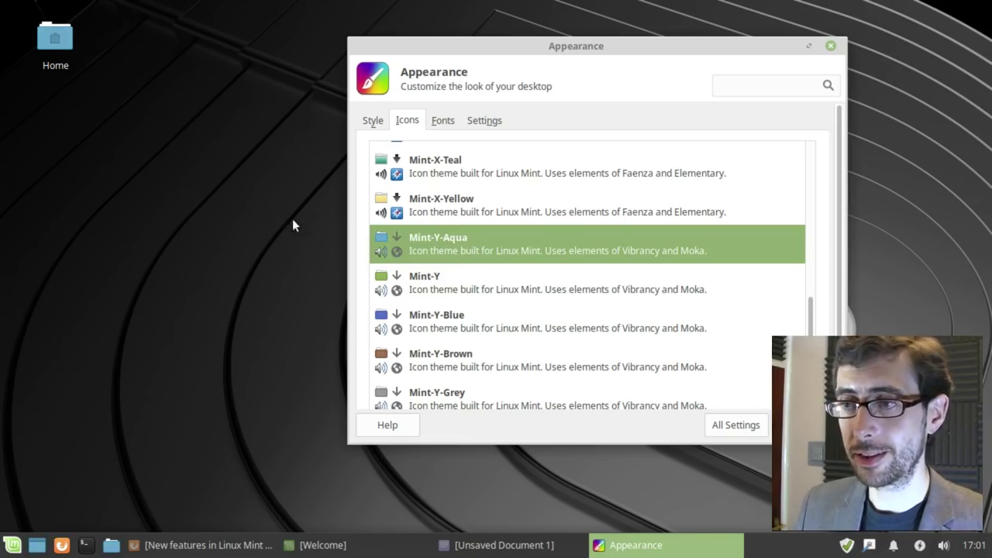
left_click(445, 322)
left_click(457, 358)
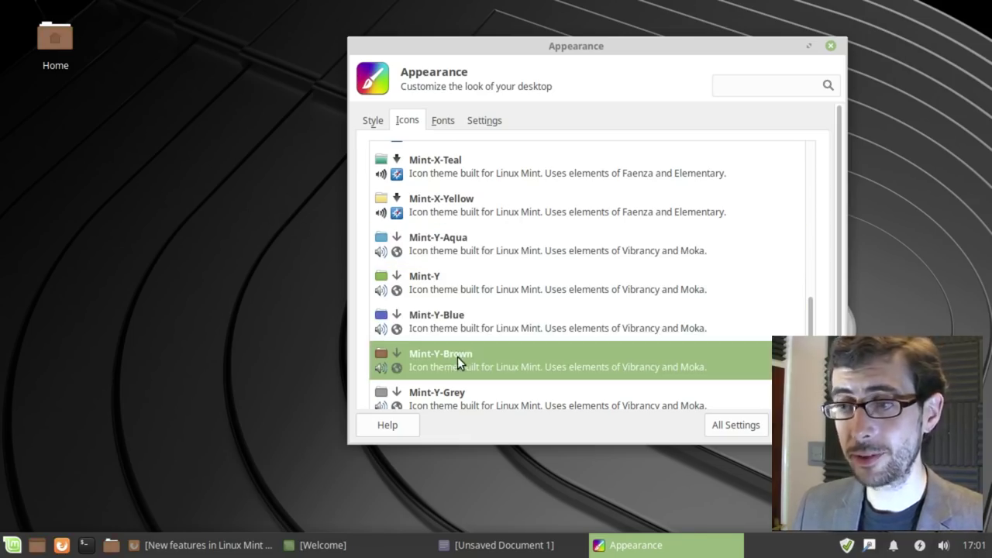
left_click(447, 244)
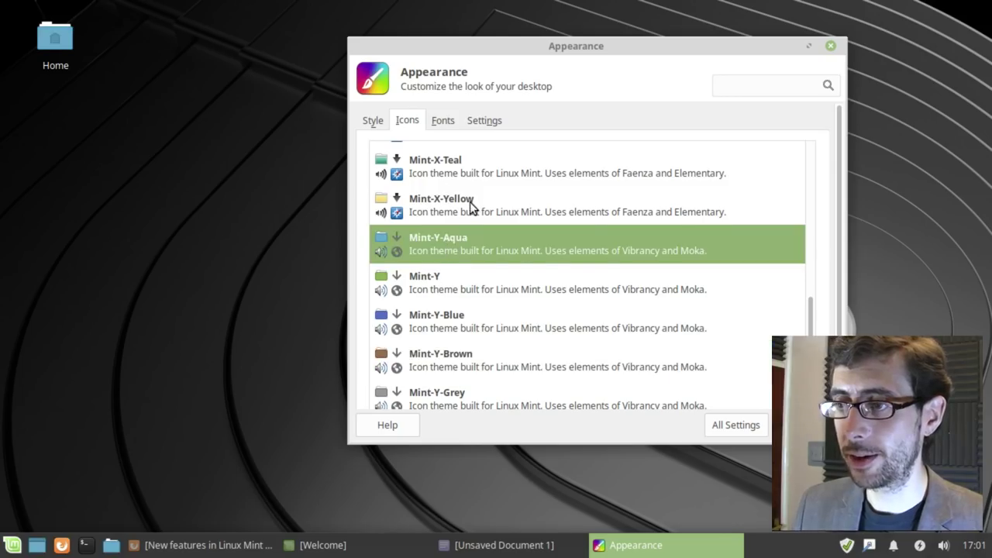
left_click(468, 200)
left_click(464, 174)
Step: Try Mint-X-Red and Mint-X-Purple, apply Mint-X-Pink, and check the menu's new icons
scroll(814, 300, "up", 2)
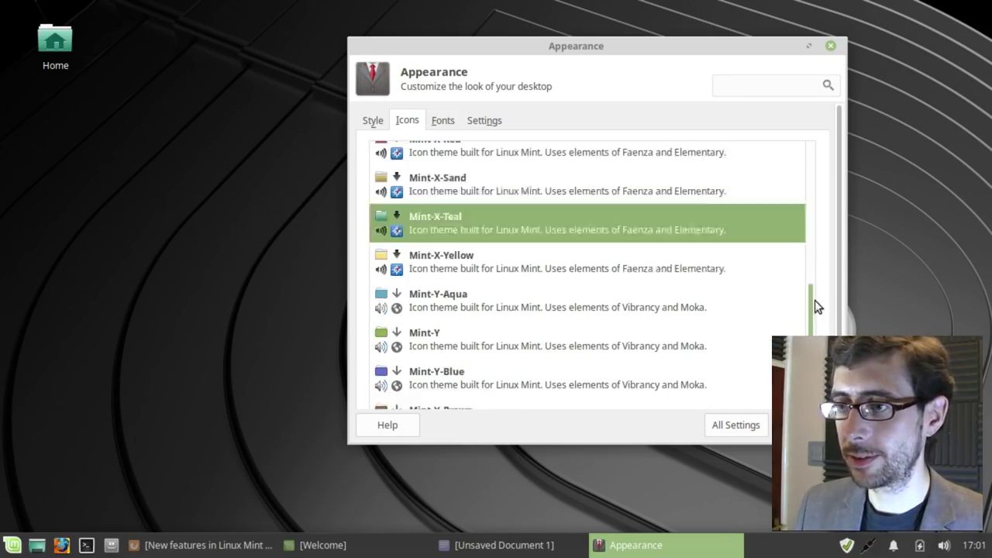
scroll(815, 300, "up", 4)
left_click(497, 265)
left_click(484, 221)
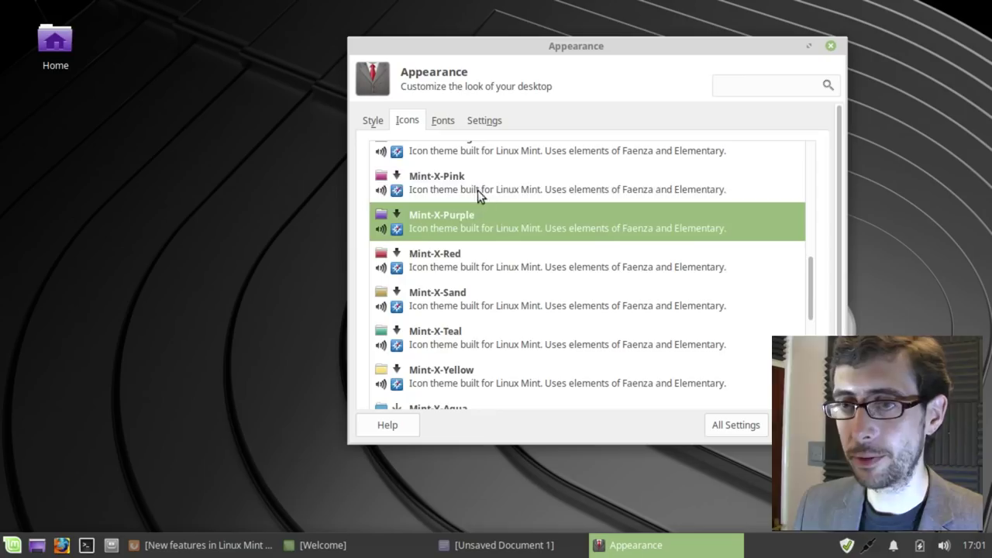
left_click(477, 190)
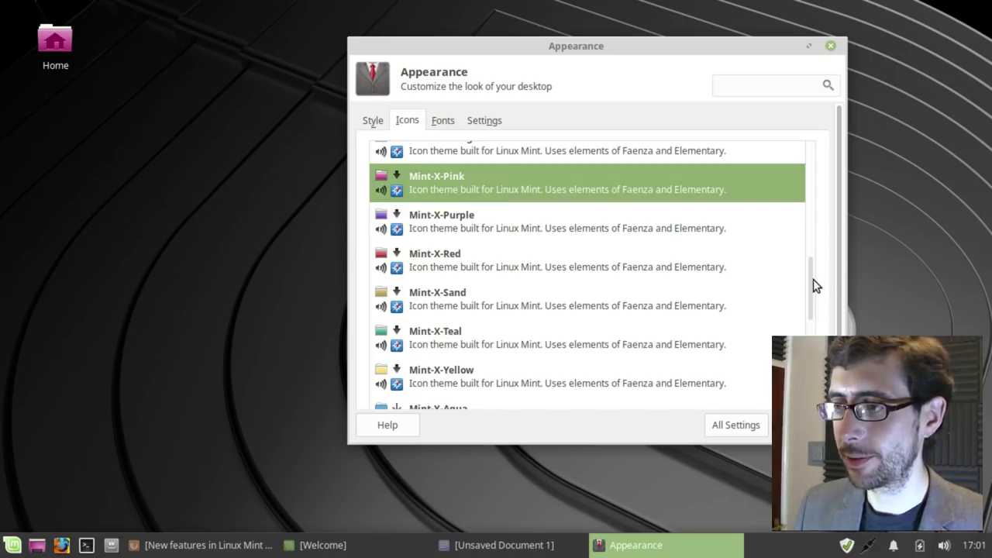
mouse_move(813, 279)
left_mouse_down()
mouse_move(814, 261)
mouse_move(812, 278)
left_mouse_up()
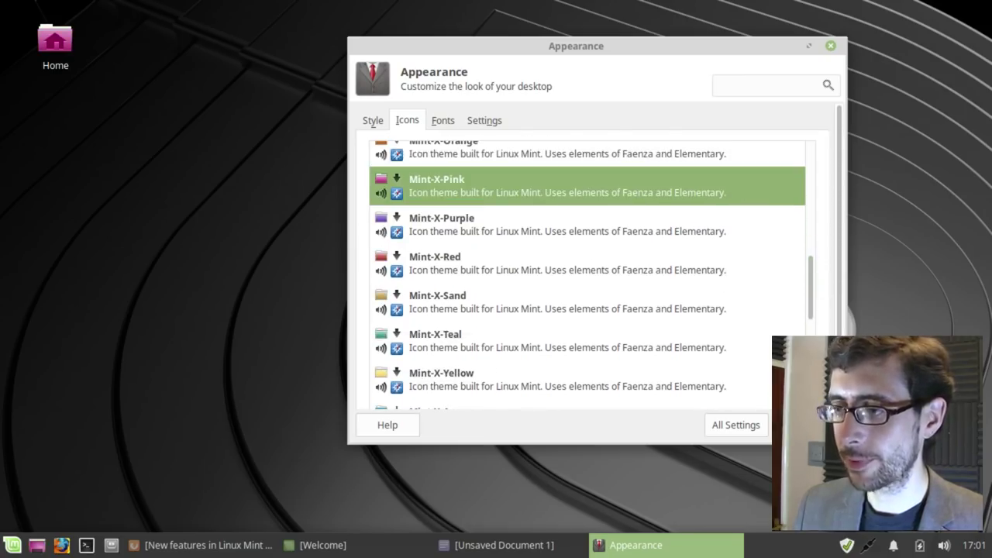
left_click(17, 537)
left_click(251, 36)
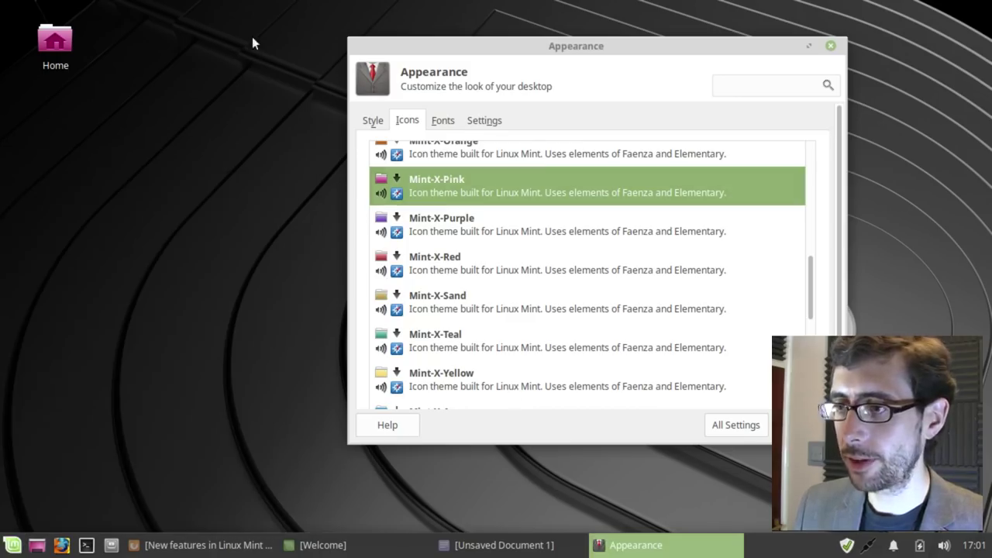
Step: In the Style tab, try Mint-X-Pink, then apply the Mint-Y-Dark style
left_click(371, 121)
left_click(437, 163)
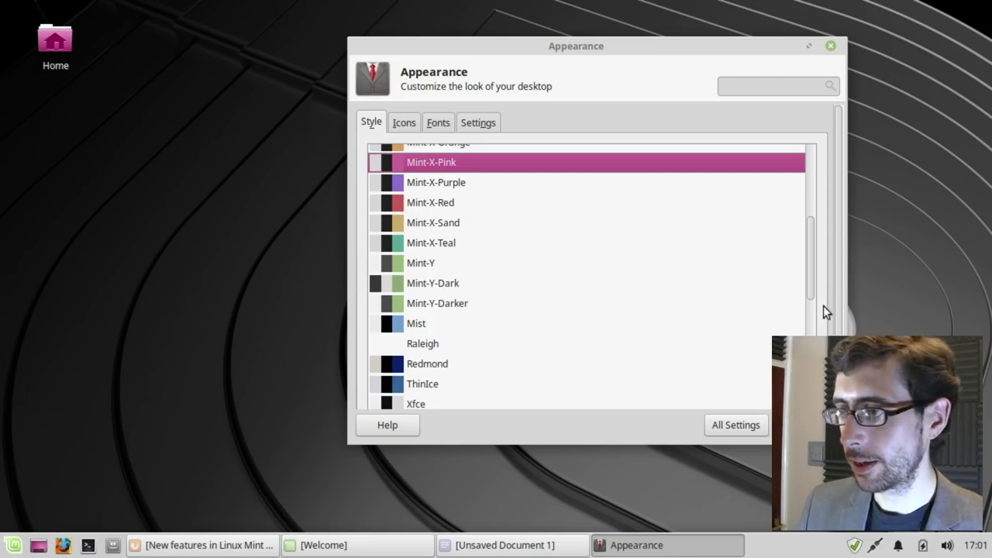
mouse_move(811, 286)
left_mouse_down()
mouse_move(813, 313)
mouse_move(802, 193)
mouse_move(803, 277)
left_mouse_up()
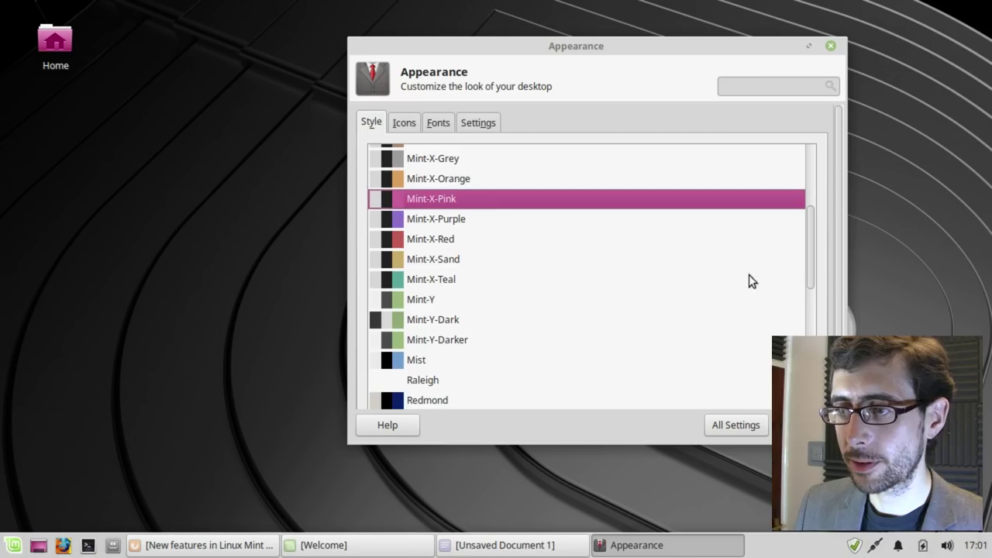
left_click(449, 316)
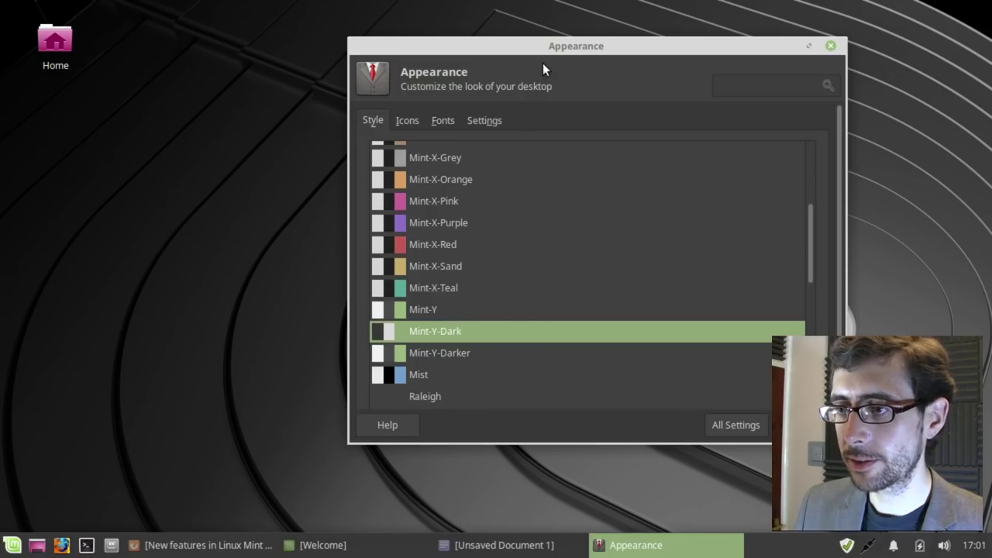
Step: Apply the Mint-Y-Dark theme to window borders in Window Manager settings
left_click(739, 424)
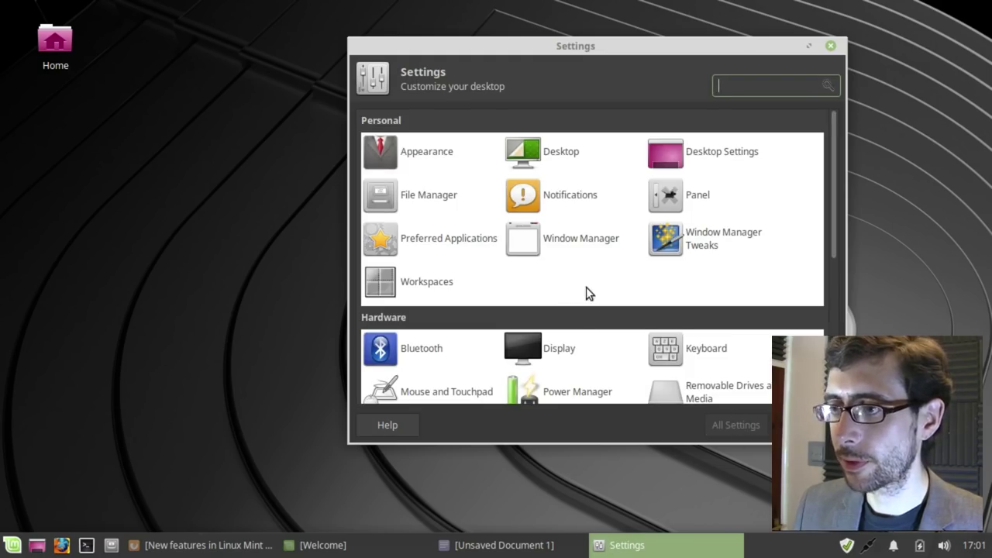
left_click(415, 151)
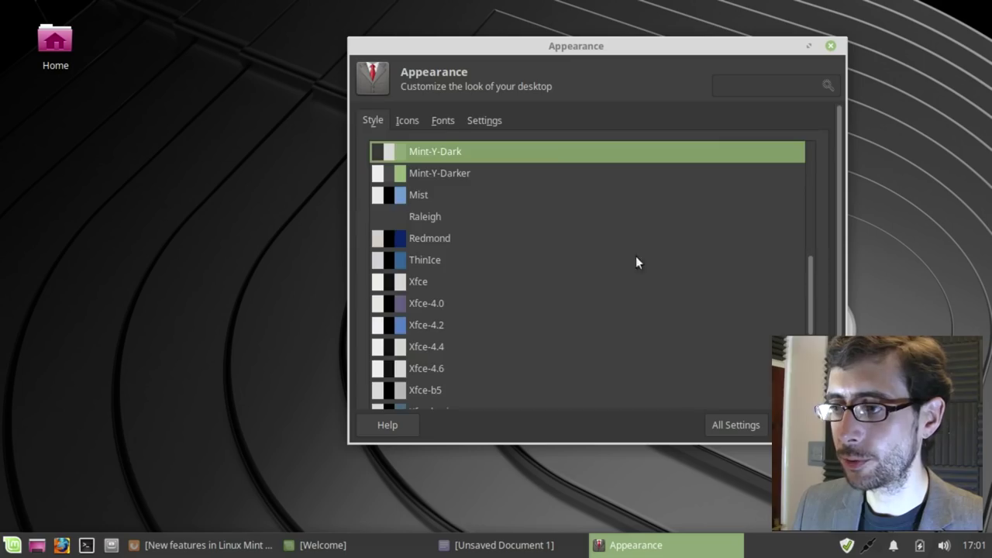
left_click(736, 424)
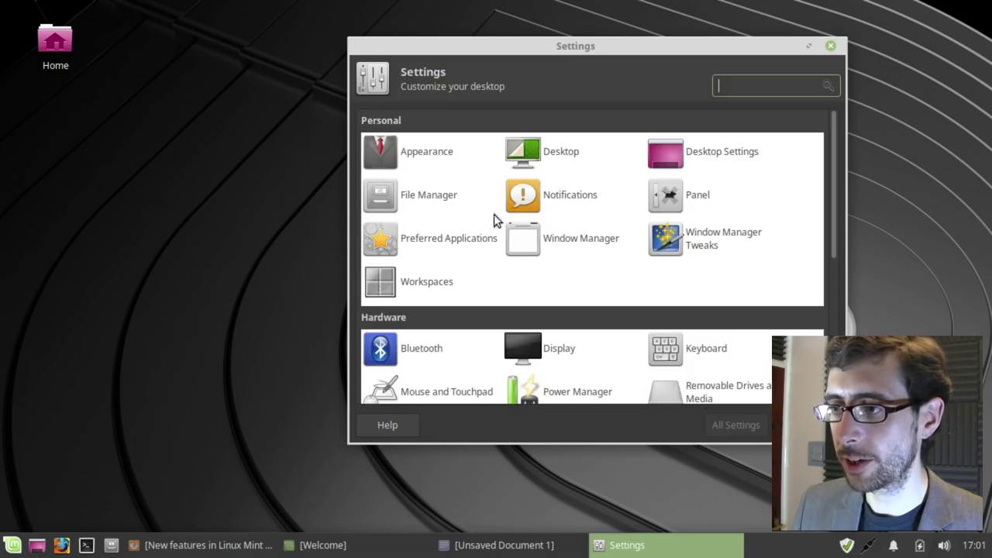
left_click(555, 241)
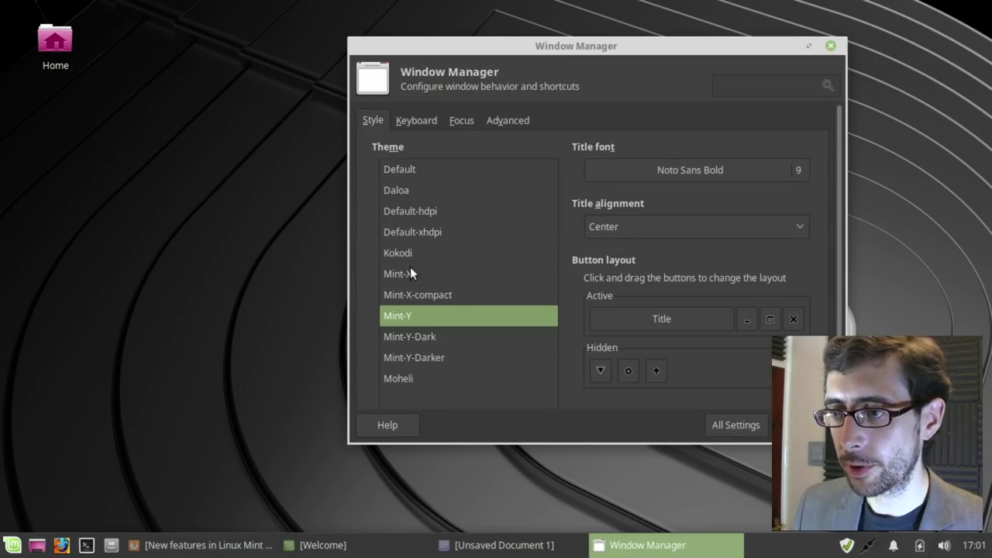
left_click(424, 337)
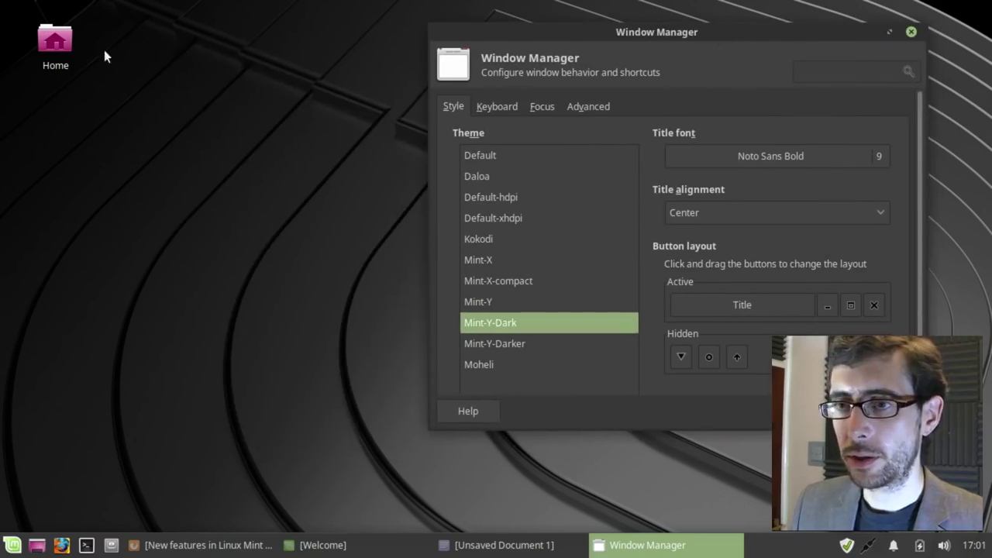
Step: Open the Home folder in the file manager, then close the Window Manager settings
double_click(55, 45)
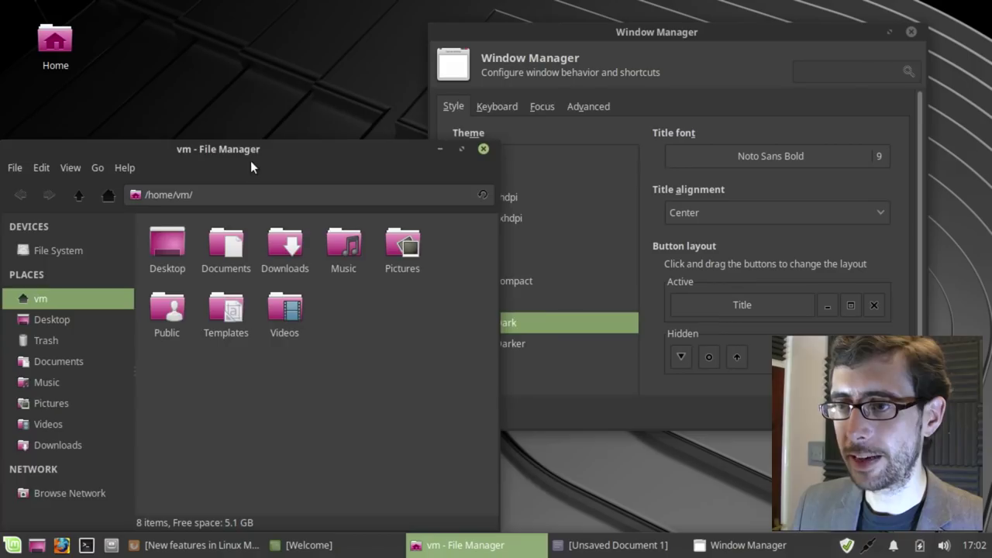
left_click_drag(251, 161, 307, 105)
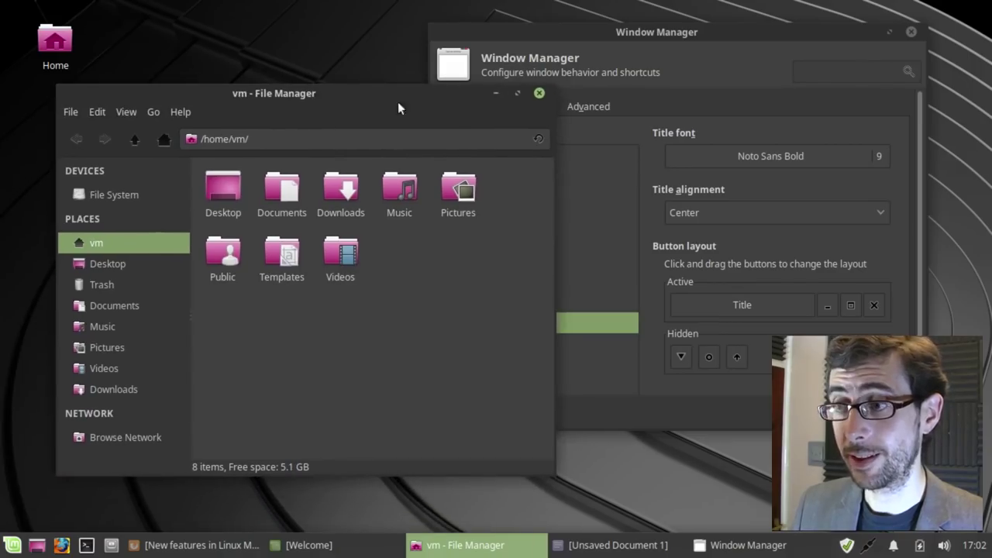
left_click(621, 33)
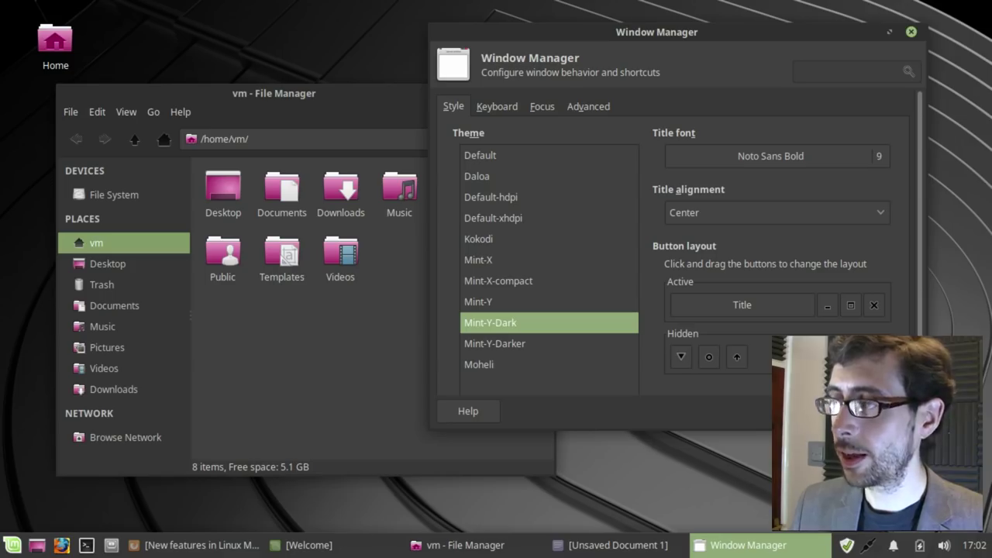
key("Escape")
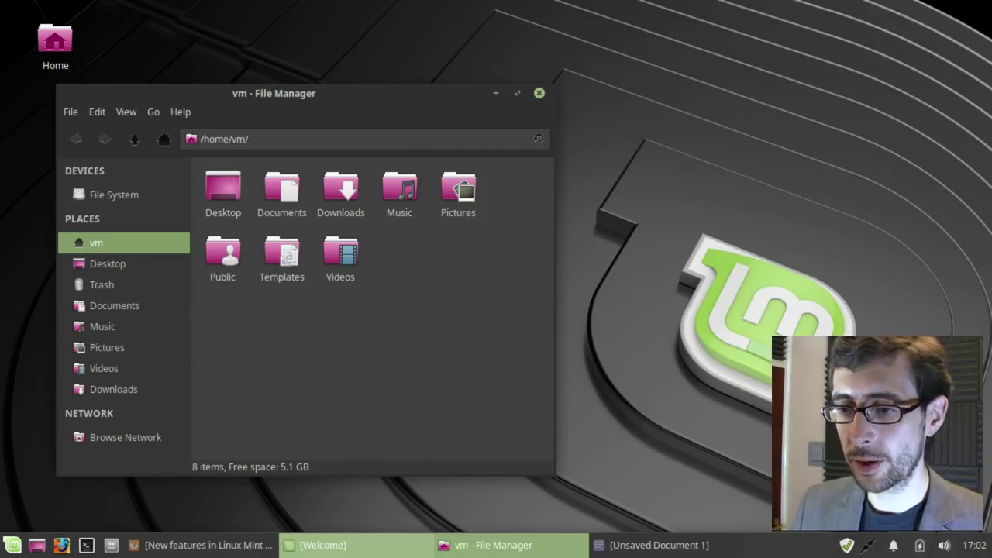
Step: Bring up Firefox's 'New features in Linux Mint 19 Xfce' page, scroll to the end, and return to the top
left_click(230, 546)
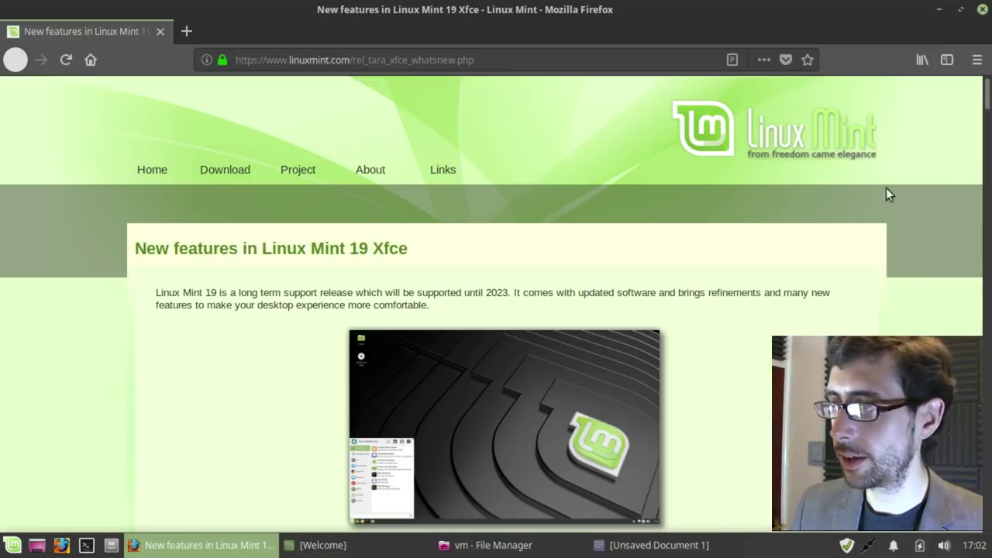
left_click_drag(984, 103, 985, 128)
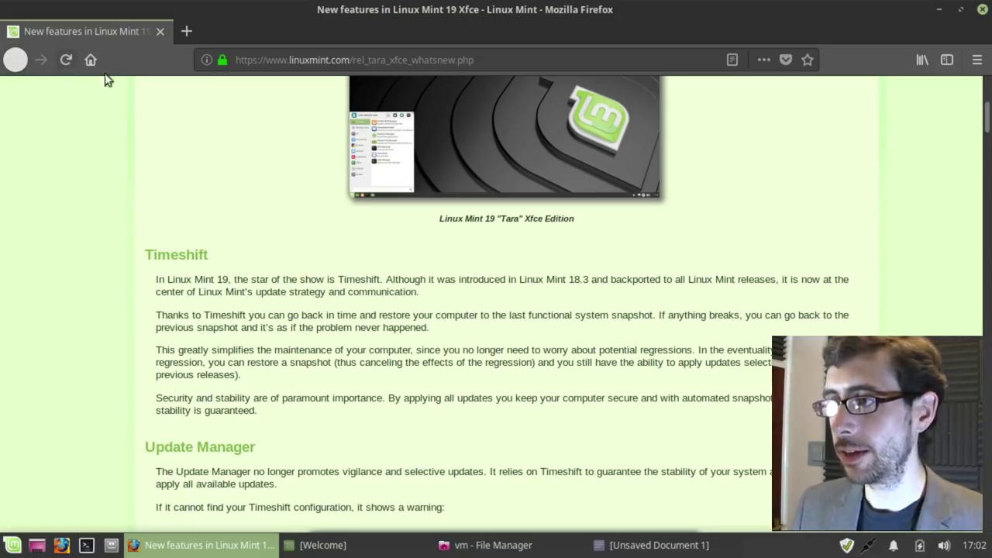
left_click_drag(987, 124, 987, 139)
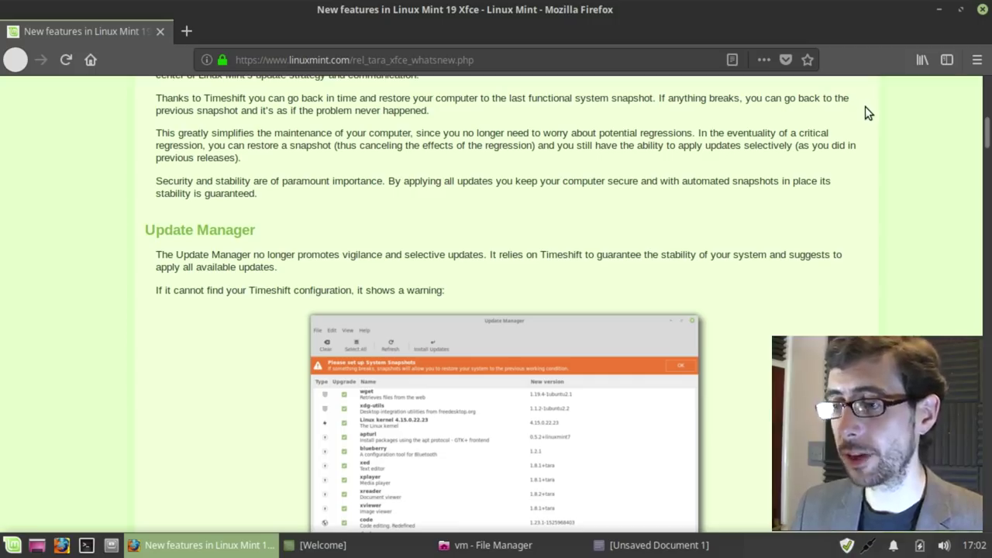
left_click_drag(988, 138, 961, 436)
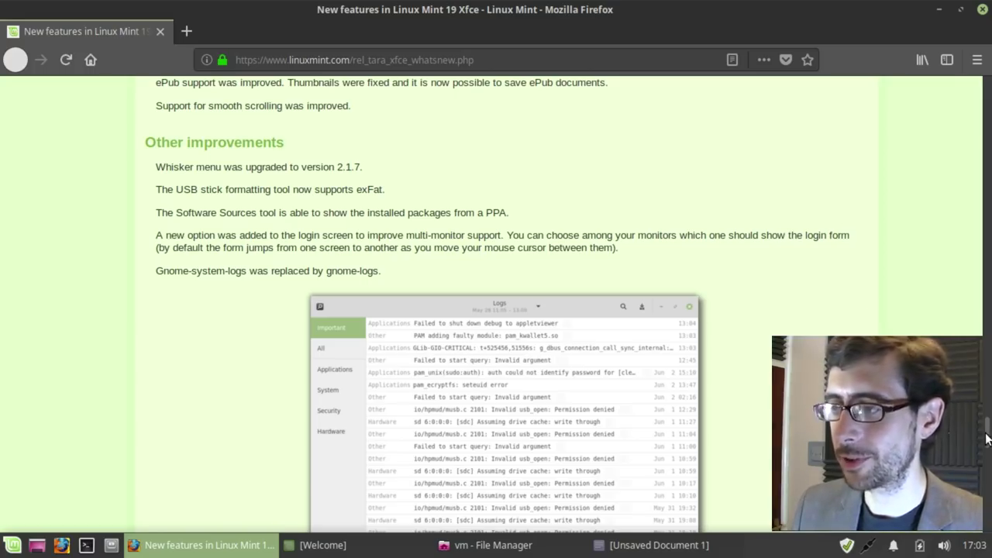
scroll(985, 438, "up", 1)
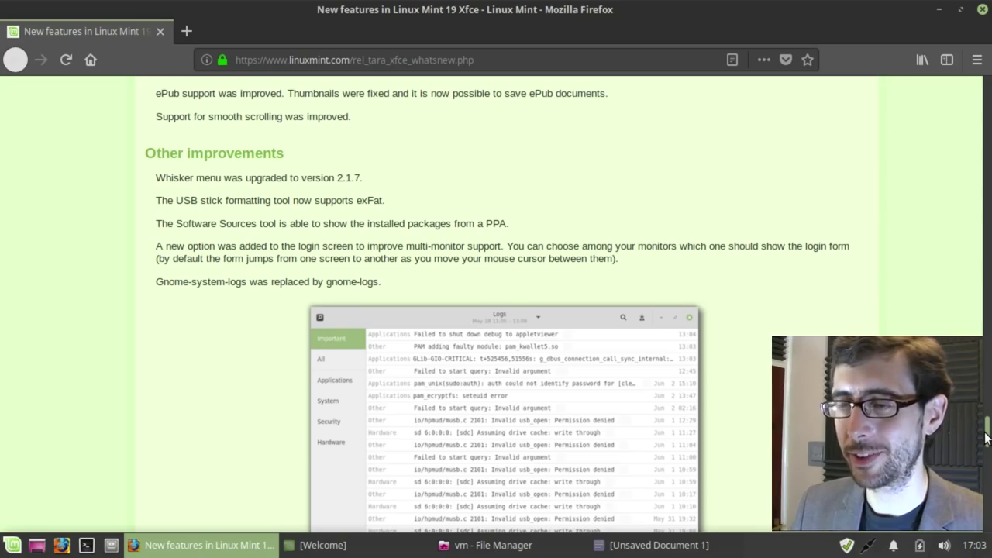
left_click_drag(985, 438, 988, 516)
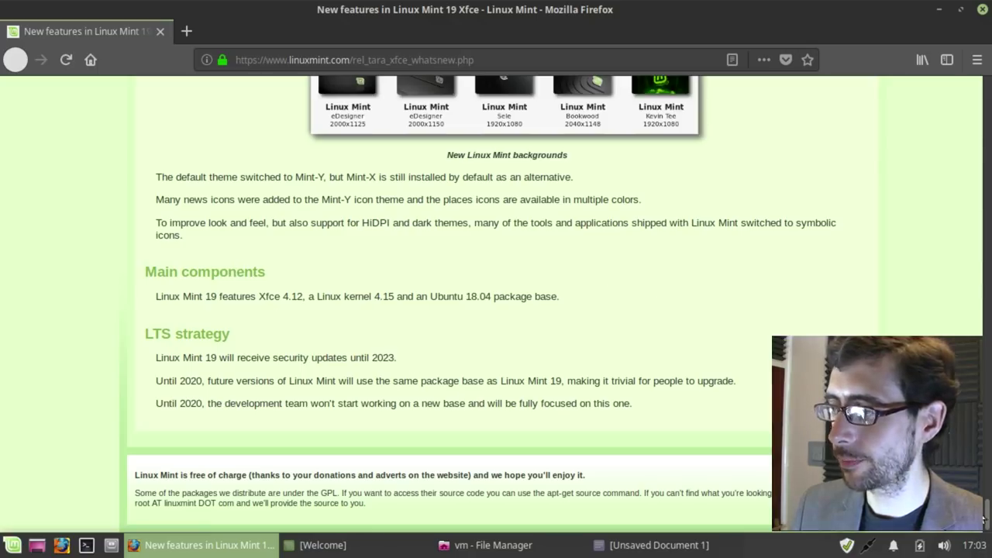
left_click_drag(986, 515, 966, 83)
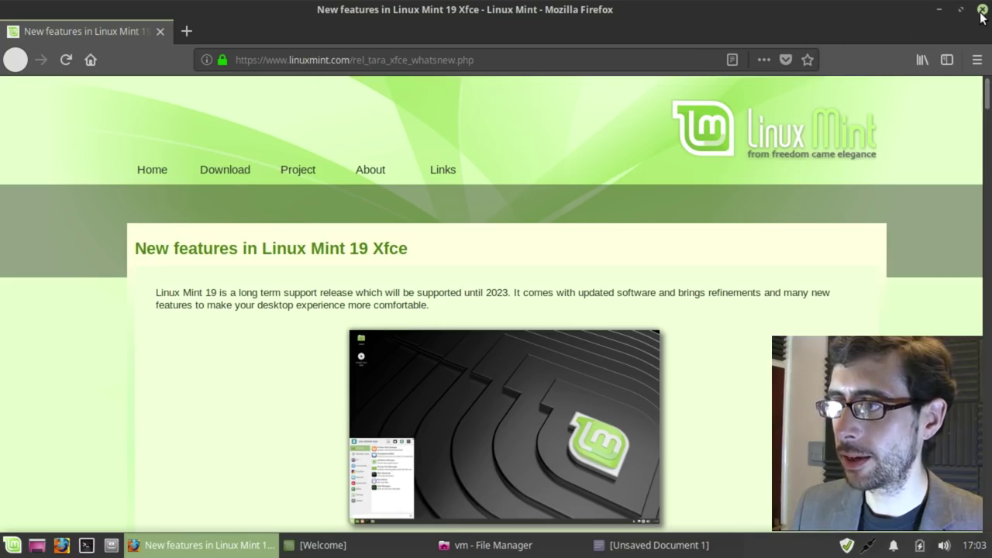
Step: Minimize Firefox, then move the File Manager window to the upper right and close it
left_click(940, 19)
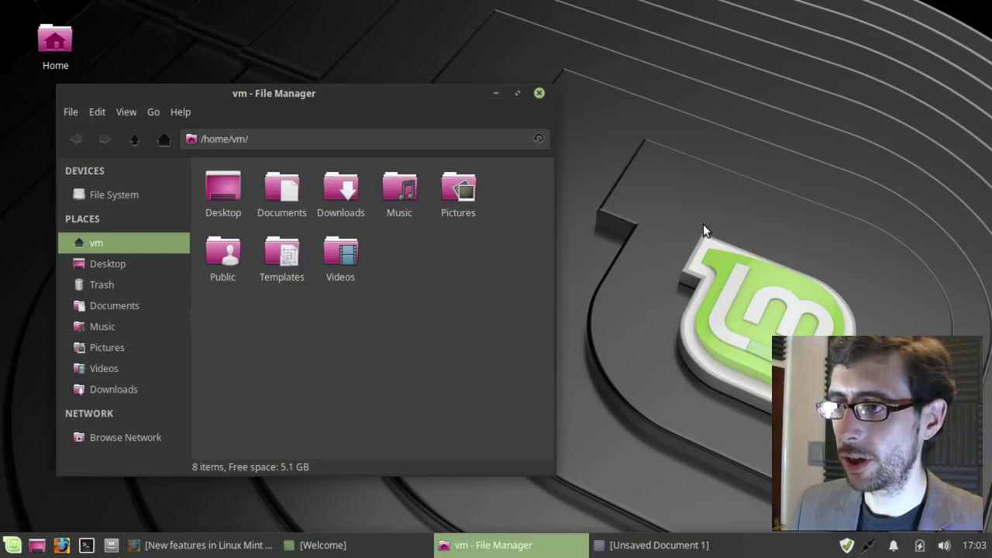
left_click_drag(374, 86, 752, 34)
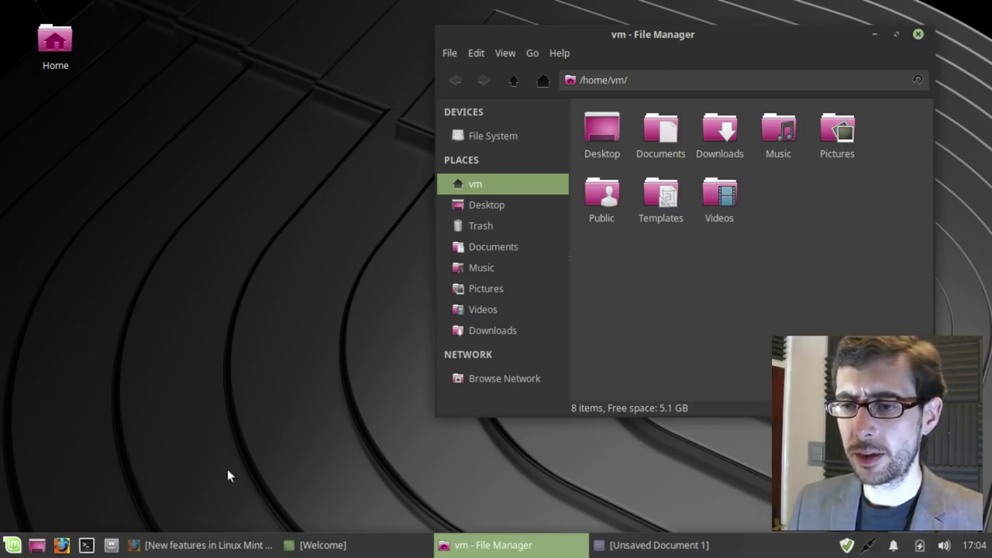
left_click(918, 35)
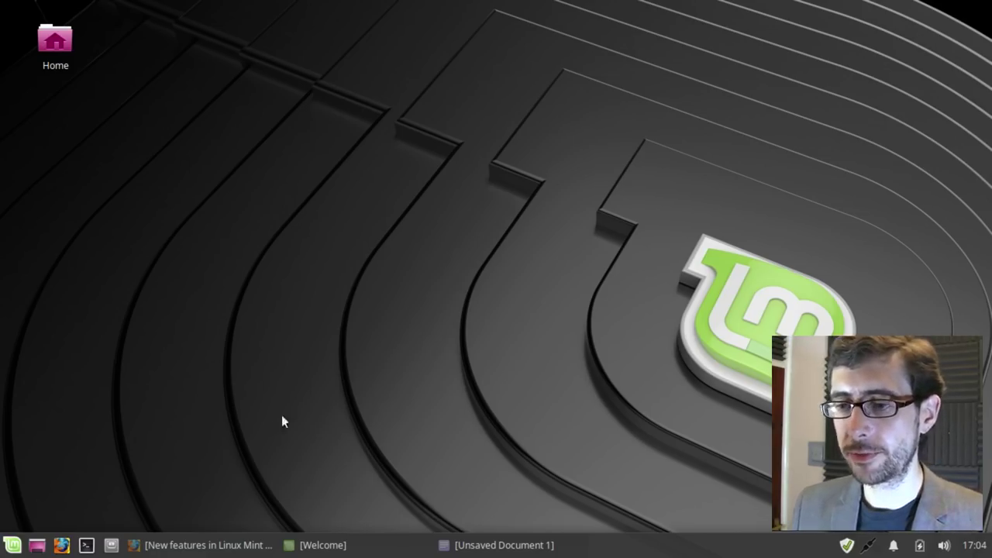
Step: Restore Firefox, open the linuxmint.com main page via the Mint logo, scroll, then minimize it
left_click(215, 543)
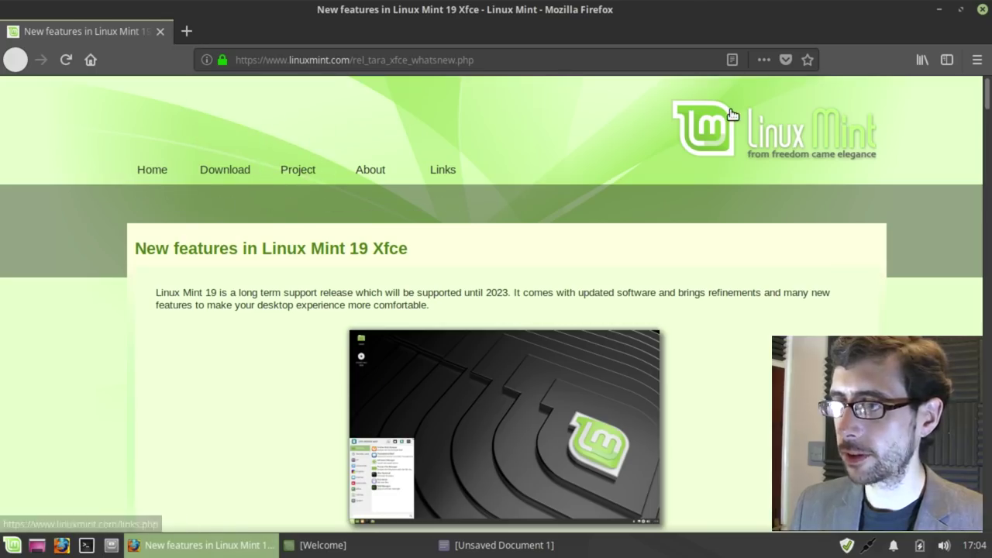
left_click(835, 159)
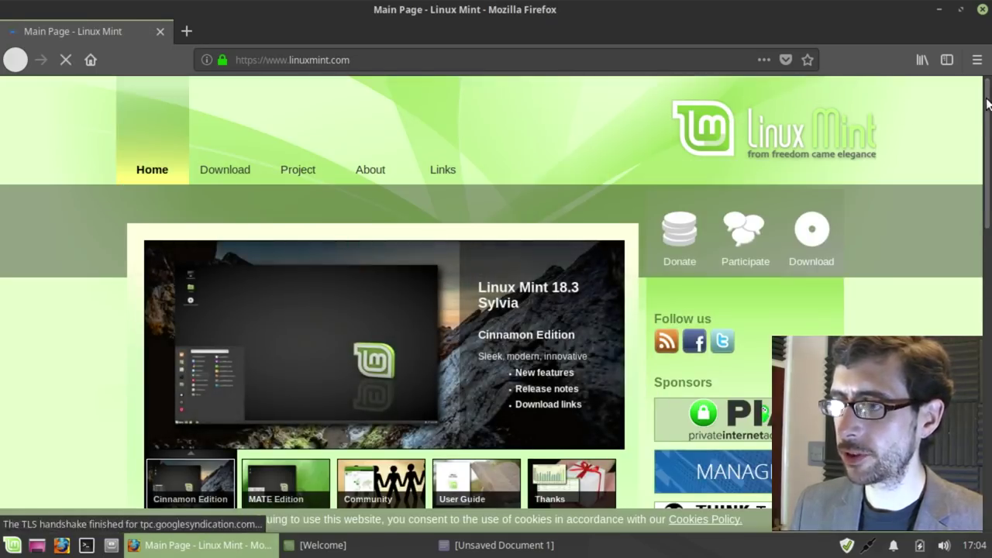
left_click_drag(984, 108, 966, 88)
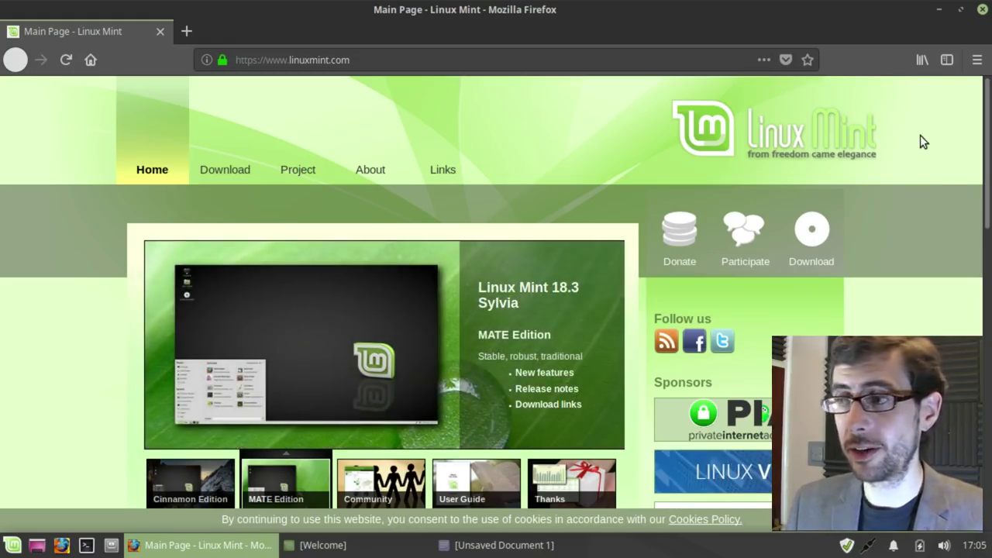
left_click(938, 10)
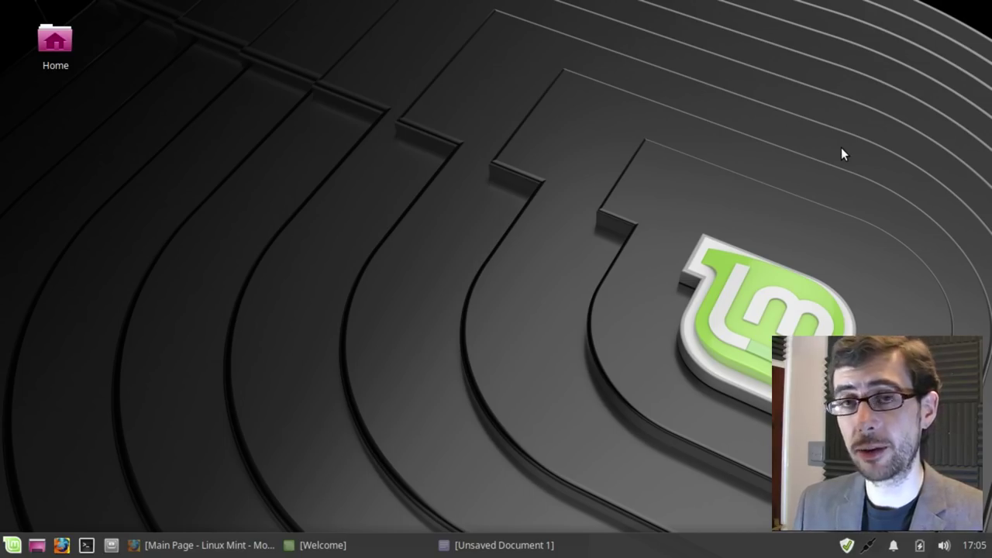
Step: Bring back the xed Unsaved Document 1 window and view, then close, the About xed box (version 1.8.1)
left_click(544, 545)
left_click_drag(772, 103, 591, 64)
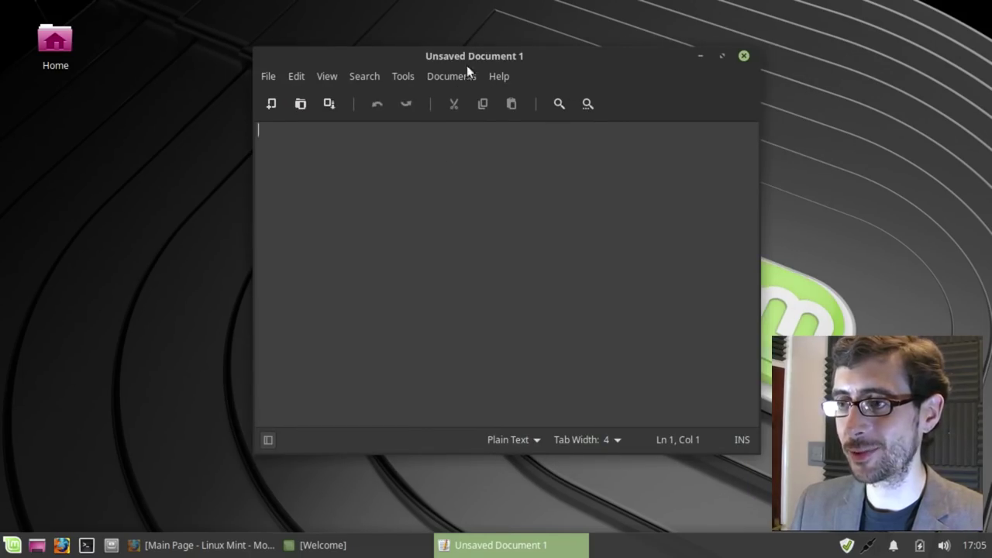
left_click(496, 76)
left_click(511, 124)
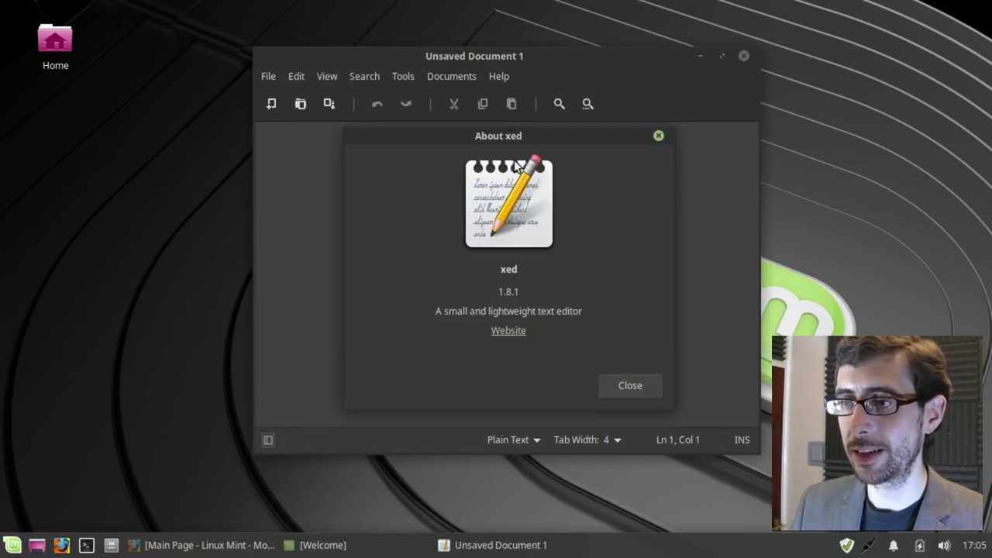
mouse_move(521, 135)
left_mouse_down()
mouse_move(387, 153)
mouse_move(527, 139)
left_mouse_up()
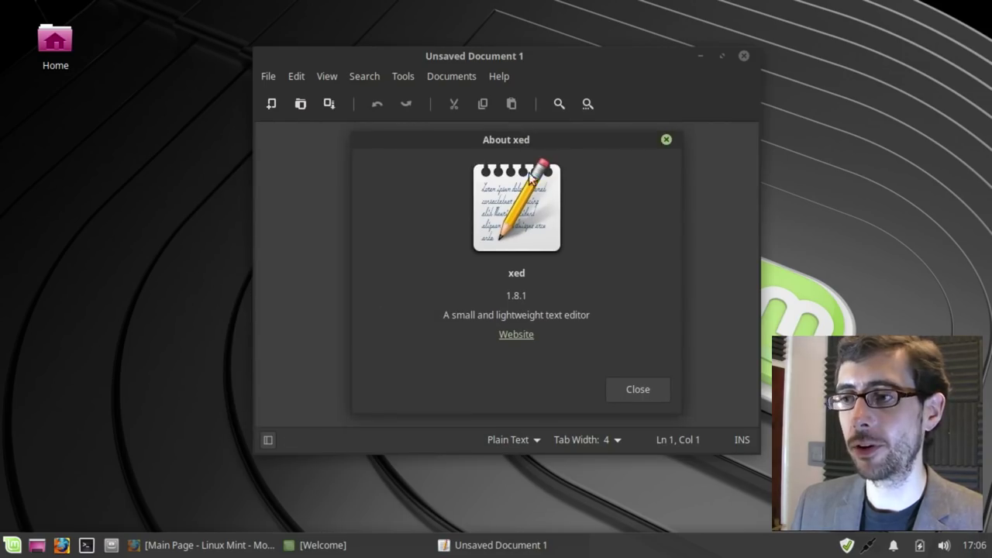
left_click(620, 389)
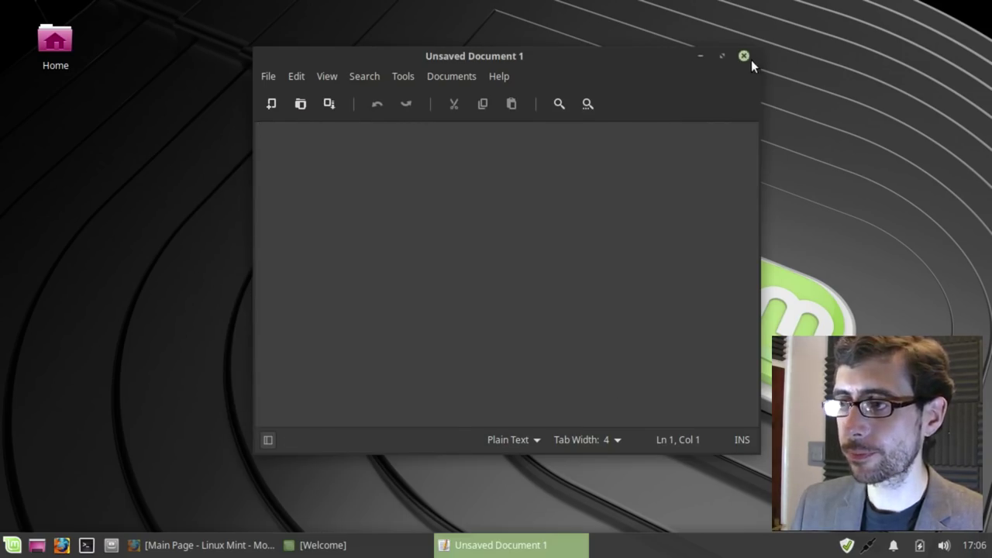
Step: Close the xed editor holding the empty Unsaved Document 1
left_click(743, 56)
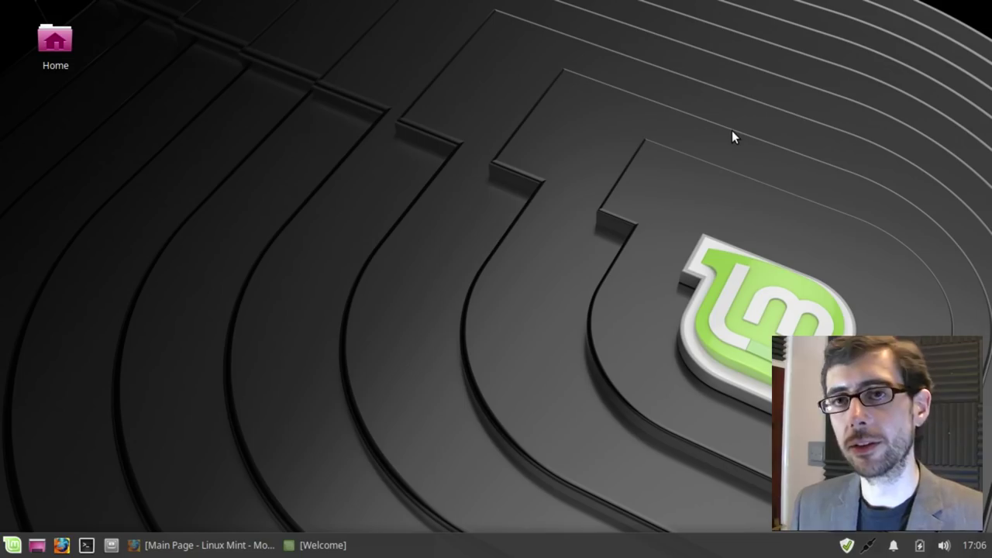